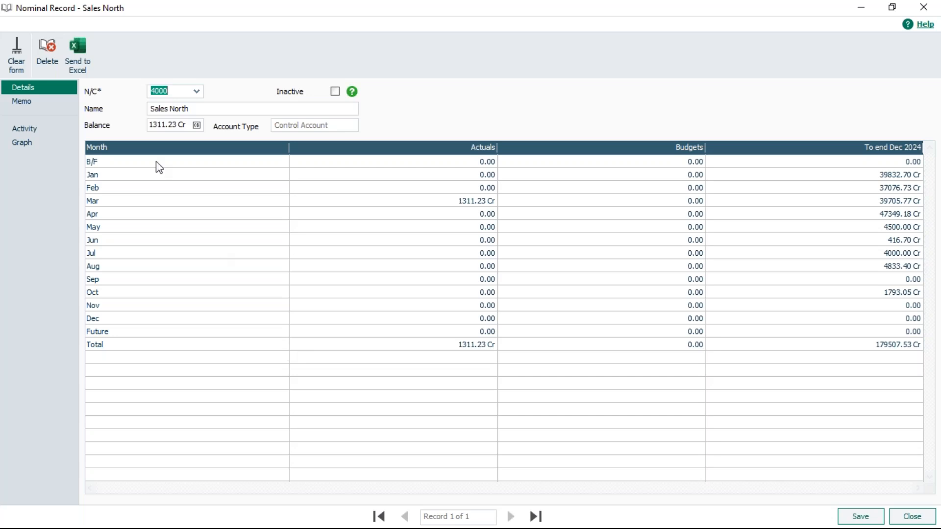
Review the Sales North transaction activity from its nominal record and directly from the nominal codes list, closing each view
{"action": "left_click", "coordinate": [22, 129]}
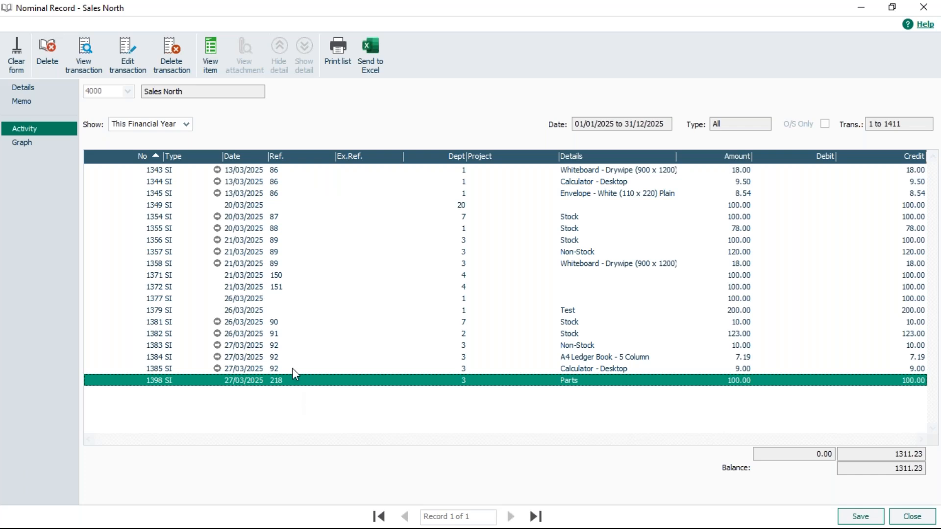
{"action": "left_click", "coordinate": [253, 371]}
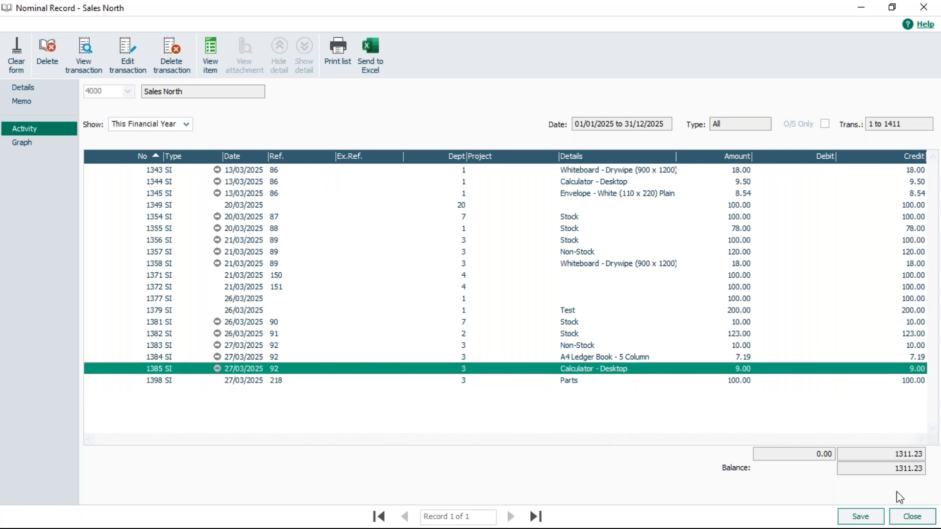
{"action": "left_click", "coordinate": [914, 517]}
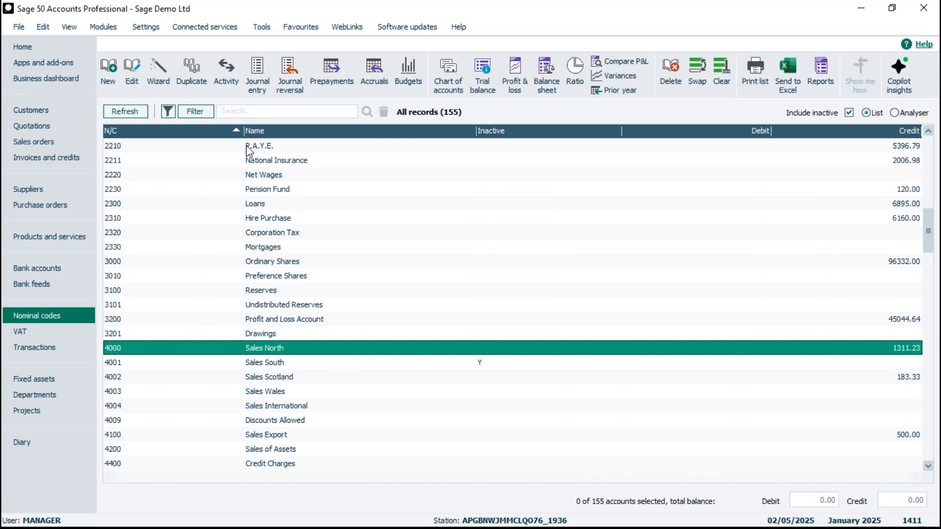
{"action": "left_click", "coordinate": [227, 70]}
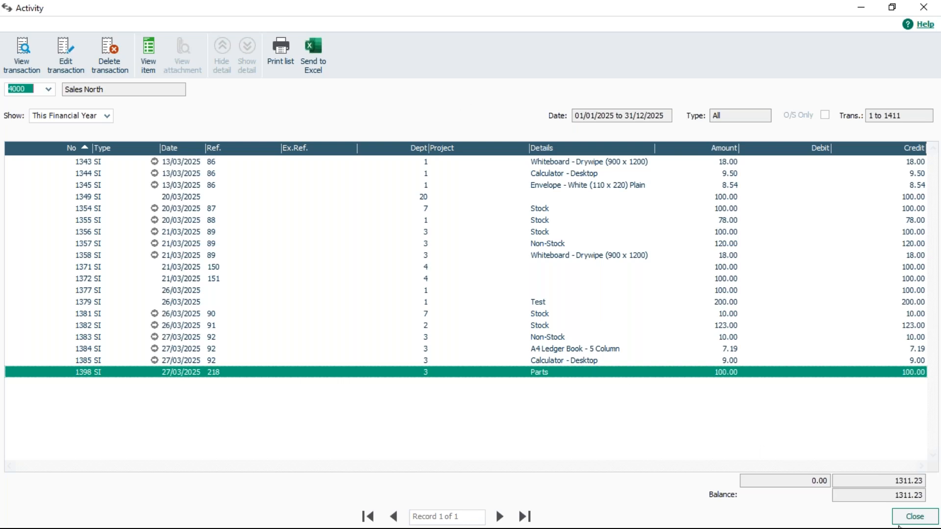
{"action": "left_click", "coordinate": [914, 518]}
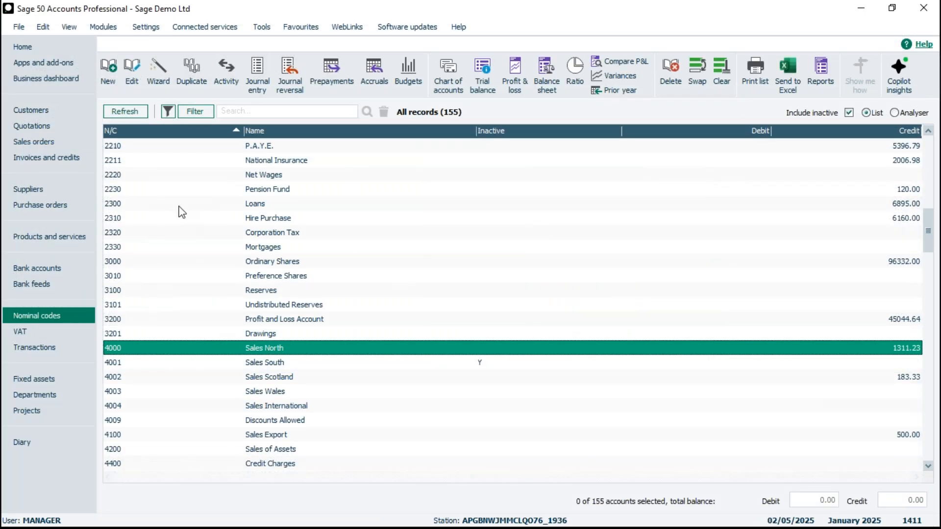
Reopen nominal code 4000's activity and look through the available display periods, keeping This Financial Year selected
{"action": "double_click", "coordinate": [182, 348]}
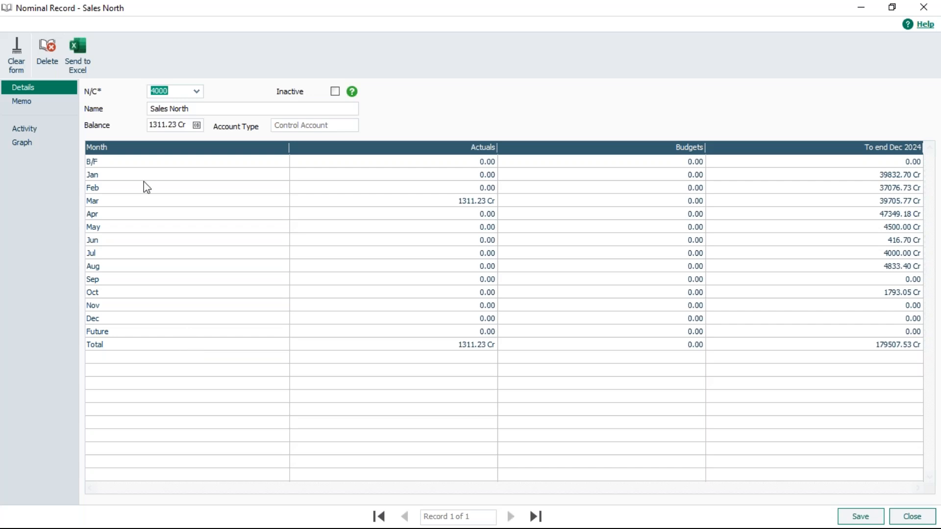
{"action": "left_click", "coordinate": [25, 128]}
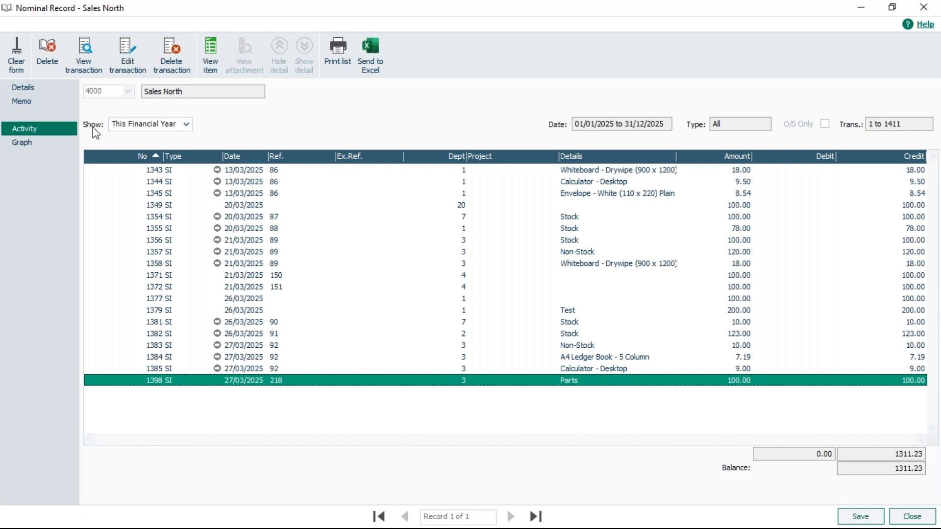
{"action": "left_click", "coordinate": [186, 123]}
{"action": "left_click", "coordinate": [187, 138]}
{"action": "left_click", "coordinate": [188, 138]}
{"action": "left_click", "coordinate": [187, 137]}
{"action": "left_click_drag", "start_coordinate": [186, 149], "coordinate": [186, 169]}
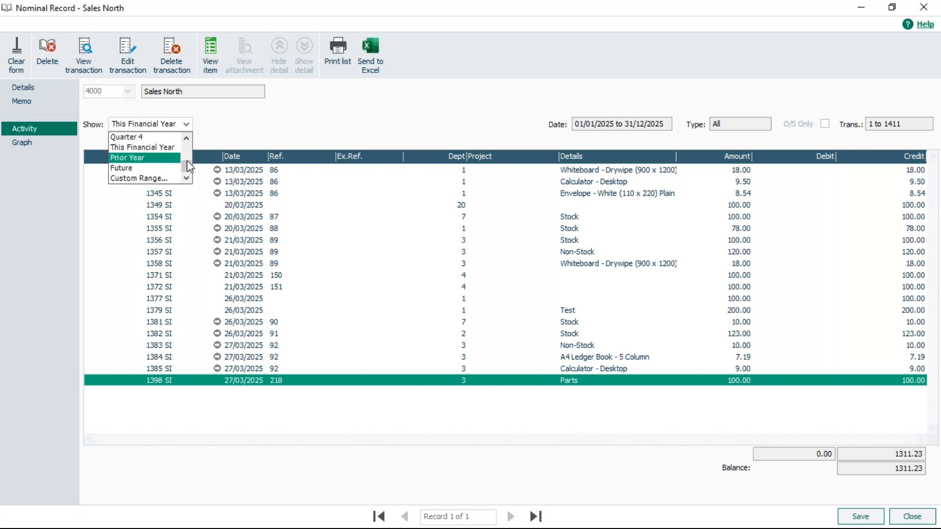
{"action": "left_click_drag", "start_coordinate": [188, 166], "coordinate": [188, 143]}
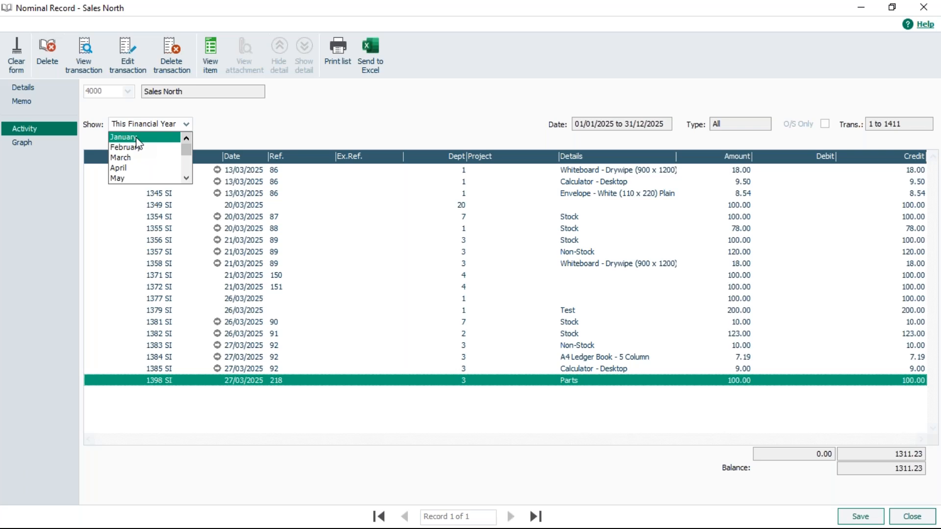
{"action": "left_click", "coordinate": [187, 178]}
{"action": "left_click", "coordinate": [186, 178]}
{"action": "left_click", "coordinate": [186, 179]}
{"action": "left_click", "coordinate": [187, 178]}
{"action": "left_click", "coordinate": [187, 179]}
{"action": "left_click", "coordinate": [187, 179]}
{"action": "left_click", "coordinate": [186, 178]}
{"action": "left_click", "coordinate": [186, 179]}
{"action": "left_click", "coordinate": [187, 179]}
{"action": "left_click", "coordinate": [186, 178]}
{"action": "left_click", "coordinate": [187, 178]}
{"action": "left_click", "coordinate": [187, 179]}
{"action": "left_click", "coordinate": [187, 178]}
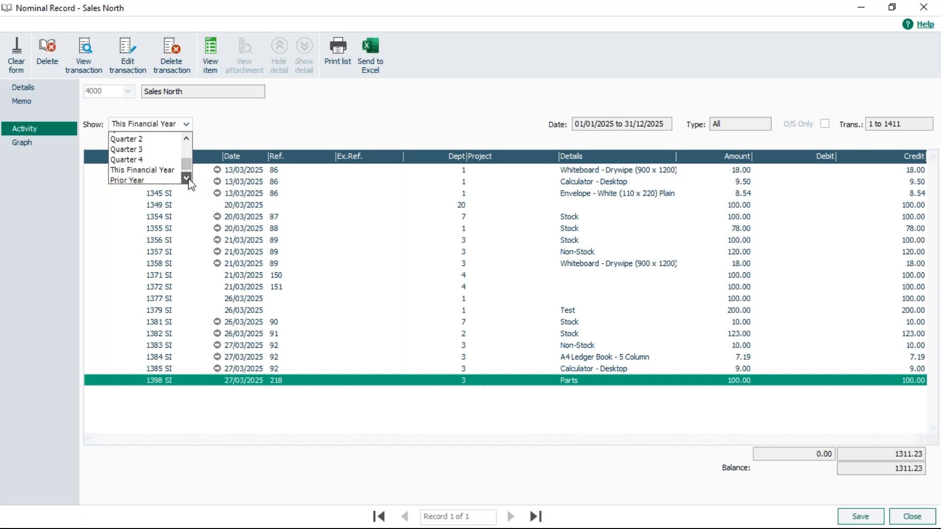
{"action": "left_click", "coordinate": [151, 170]}
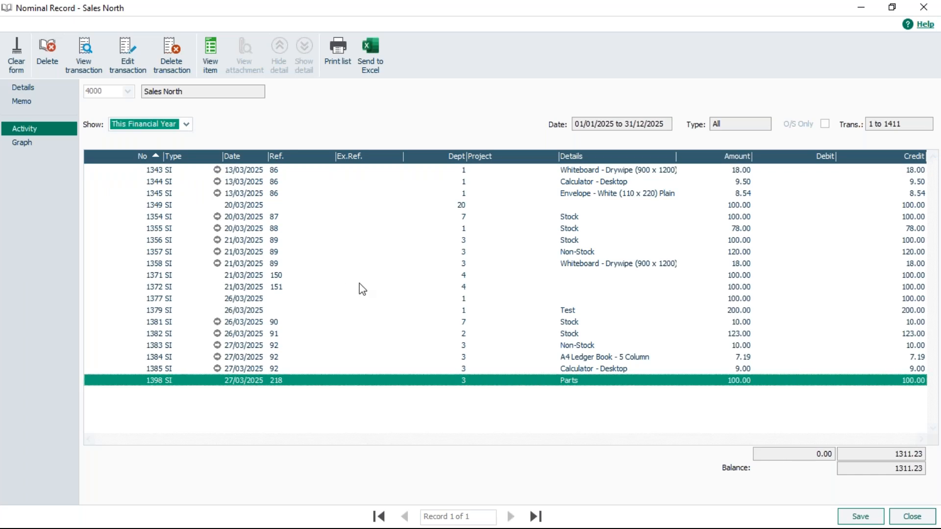
Apply a custom activity range limited to outstanding transactions, reviewing the transaction types but keeping All Transactions
{"action": "left_click", "coordinate": [187, 127]}
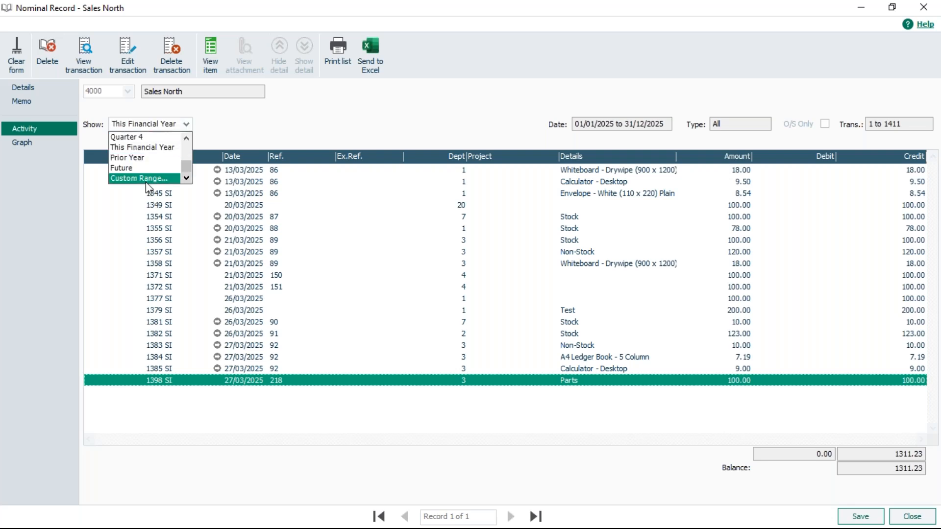
{"action": "left_click", "coordinate": [145, 178]}
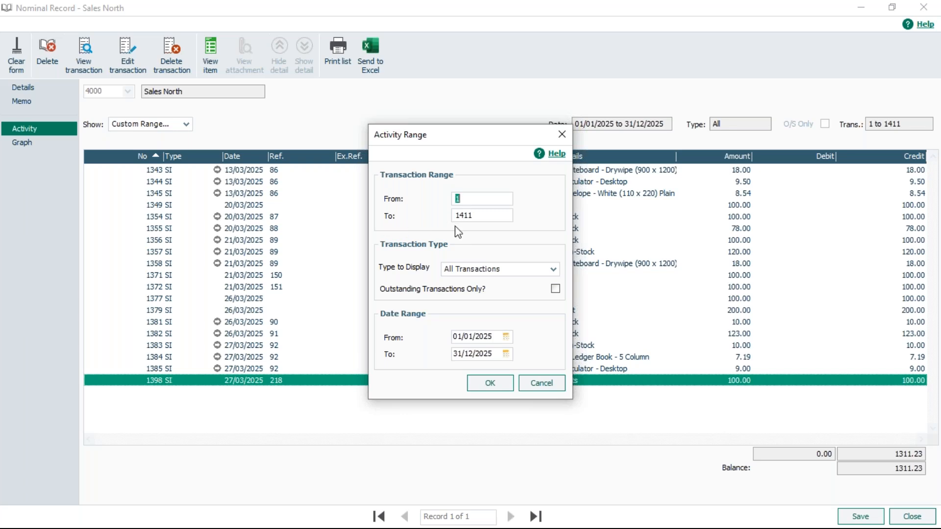
{"action": "left_click", "coordinate": [507, 271]}
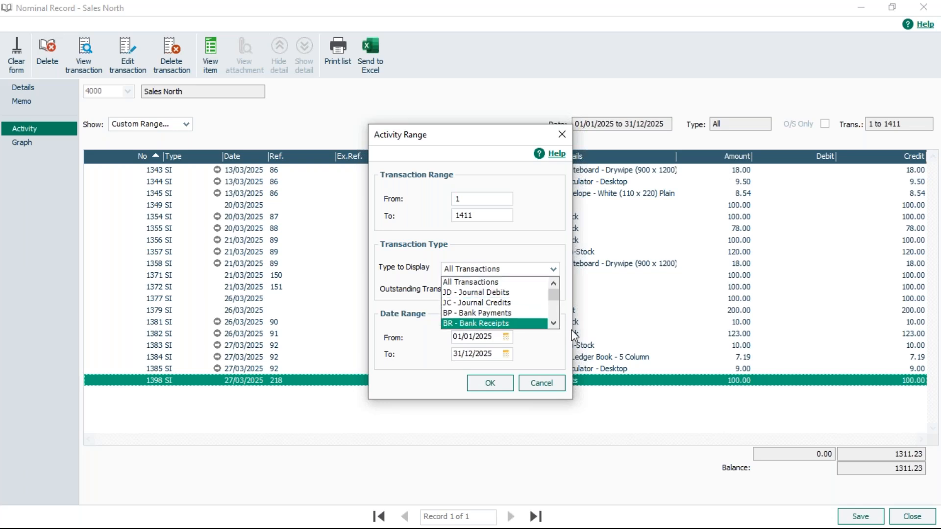
{"action": "left_click", "coordinate": [553, 323]}
{"action": "left_click", "coordinate": [553, 323]}
{"action": "left_click", "coordinate": [553, 323]}
{"action": "left_click", "coordinate": [554, 322]}
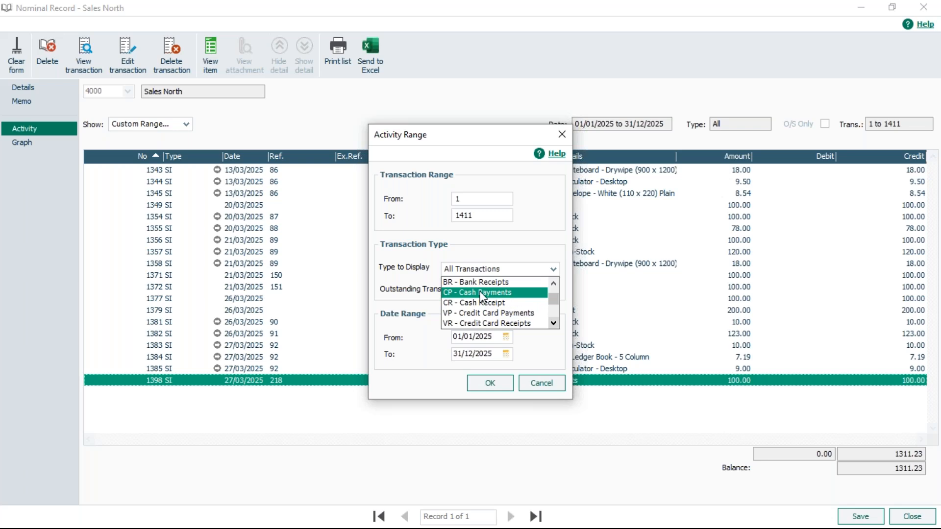
{"action": "left_click", "coordinate": [554, 283]}
{"action": "left_click", "coordinate": [554, 283]}
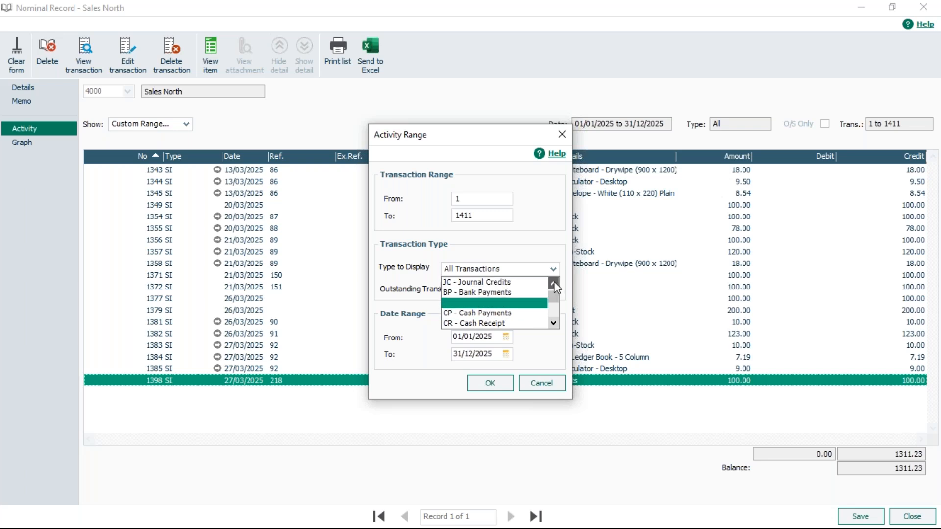
{"action": "left_click", "coordinate": [495, 290]}
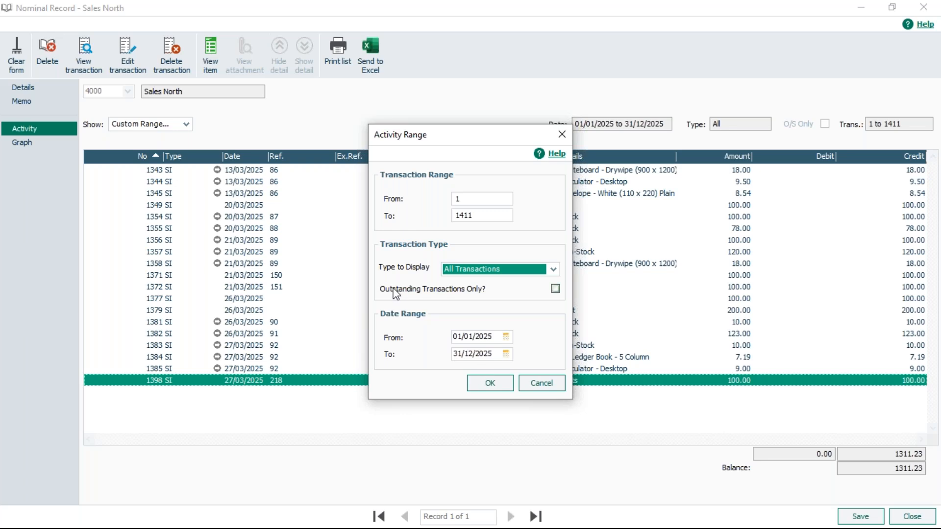
{"action": "left_click", "coordinate": [555, 289]}
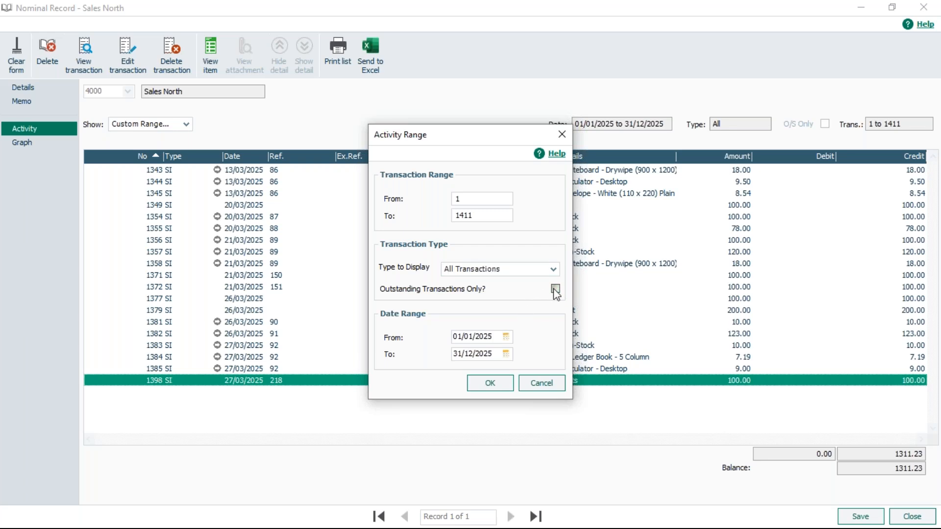
{"action": "left_click", "coordinate": [489, 383]}
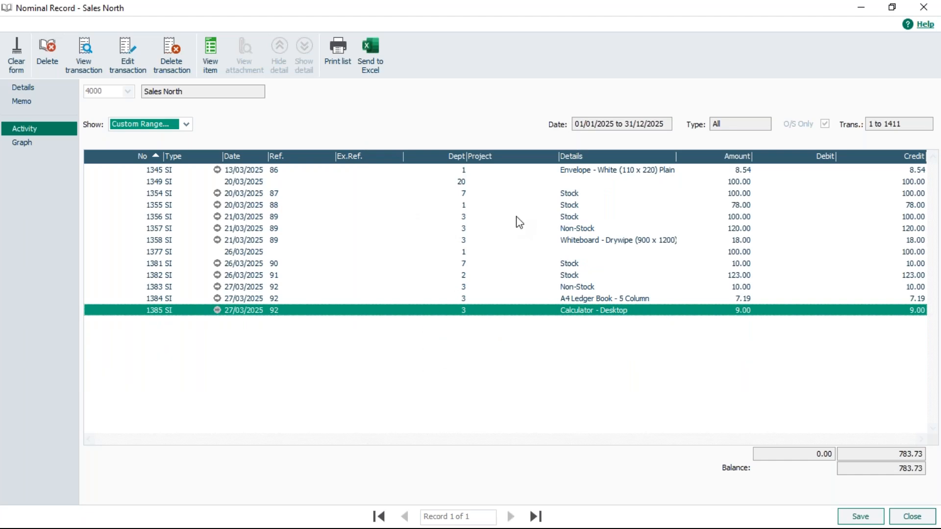
Turn off the outstanding-only restriction in the custom activity range and apply it
{"action": "left_click", "coordinate": [185, 124]}
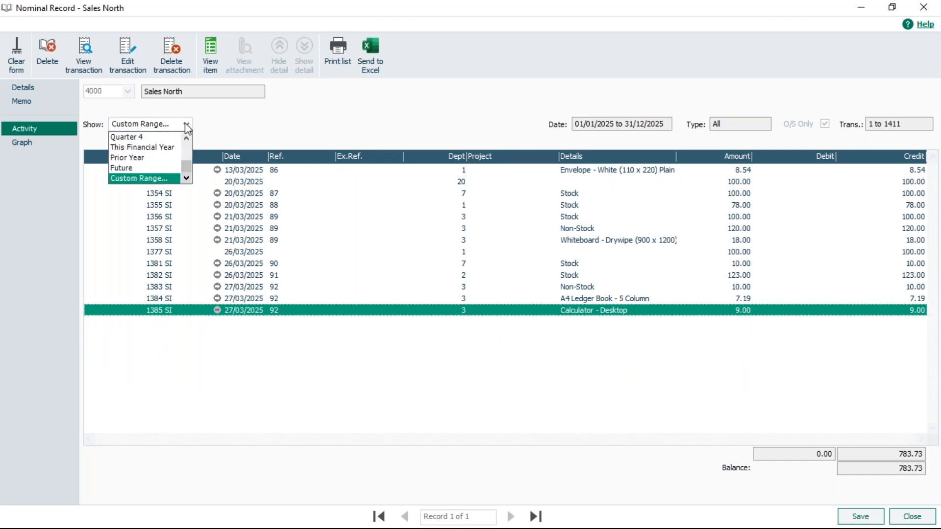
{"action": "left_click", "coordinate": [154, 179]}
{"action": "left_click", "coordinate": [555, 289]}
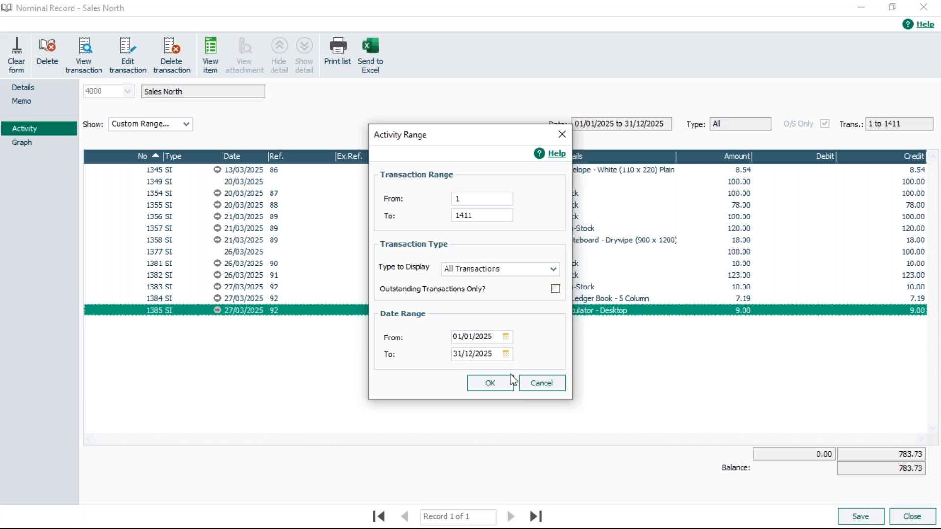
{"action": "left_click", "coordinate": [491, 384]}
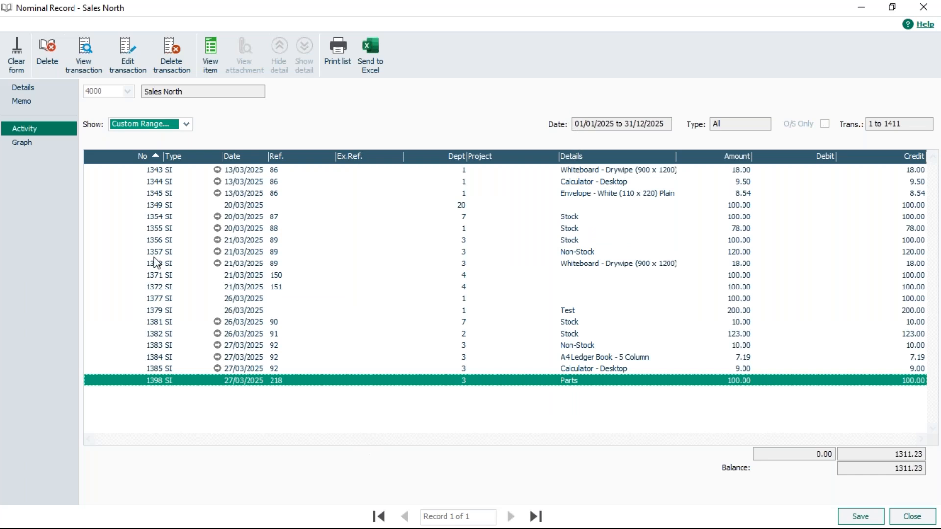
Examine the transaction number, type and date settings of the custom activity range, and leave them unchanged
{"action": "left_click", "coordinate": [186, 124]}
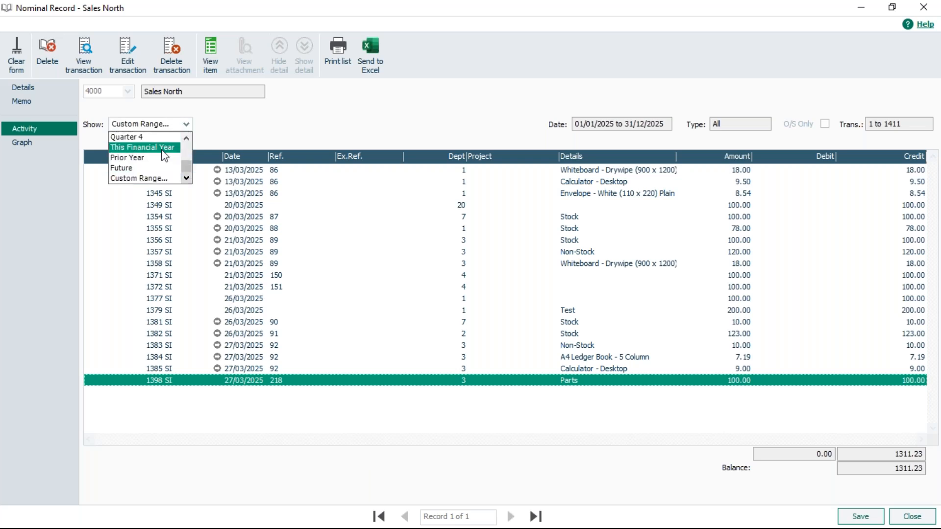
{"action": "left_click", "coordinate": [140, 180]}
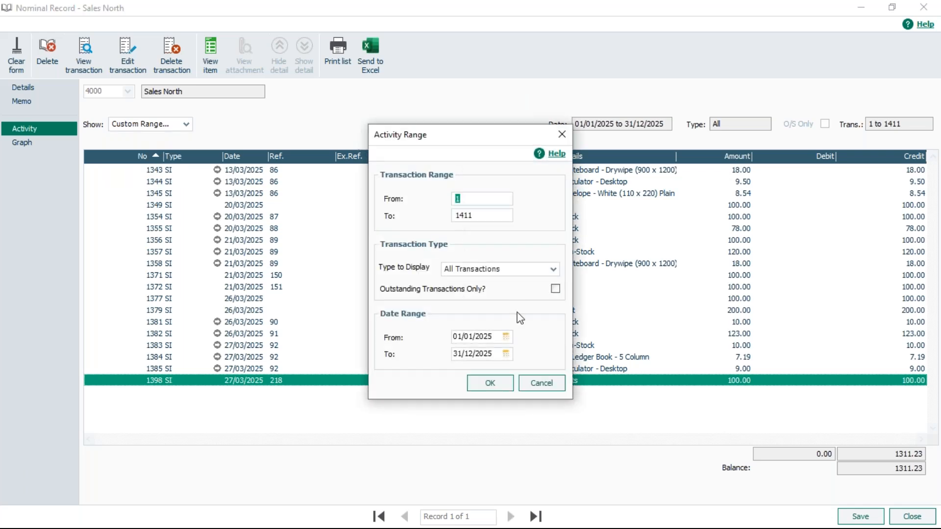
{"action": "left_click", "coordinate": [540, 383]}
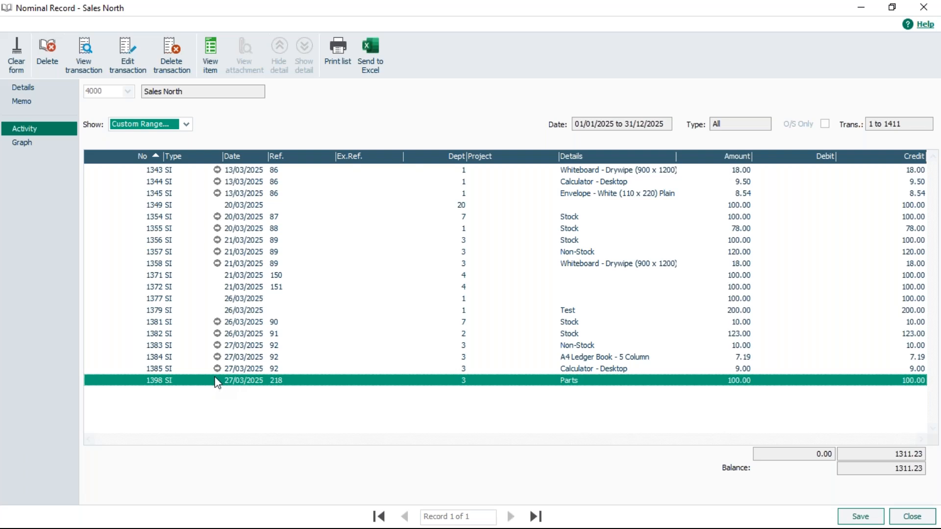
View the product invoice linked to transaction 1385 for the desktop calculator, and close it without changes
{"action": "left_click", "coordinate": [159, 368]}
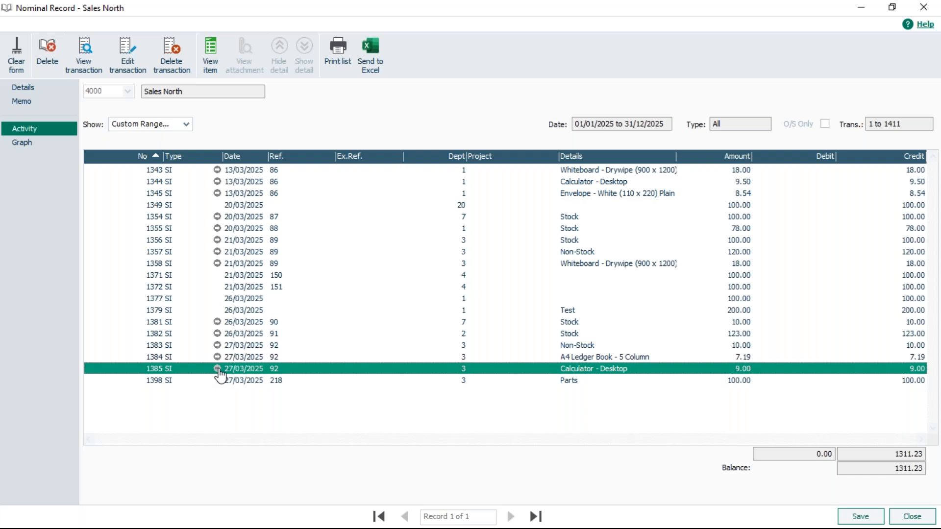
{"action": "left_click", "coordinate": [218, 371]}
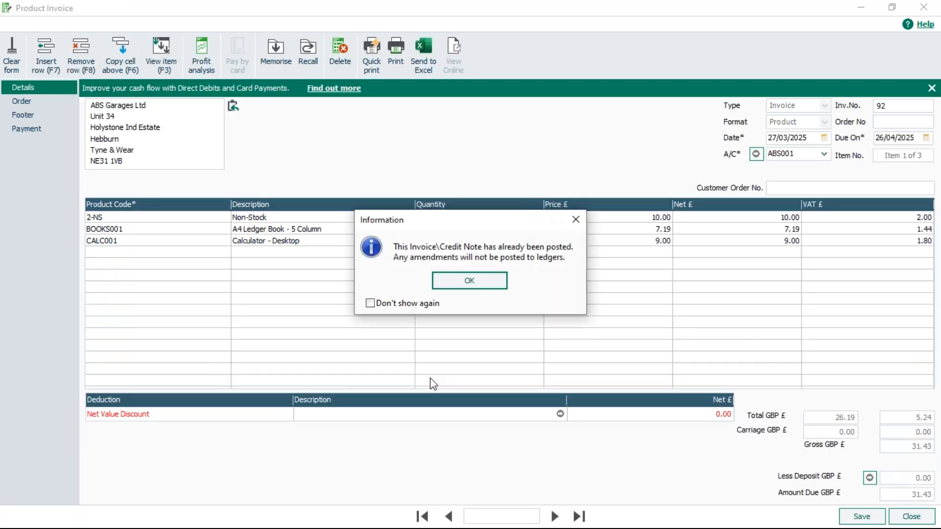
{"action": "left_click", "coordinate": [494, 281]}
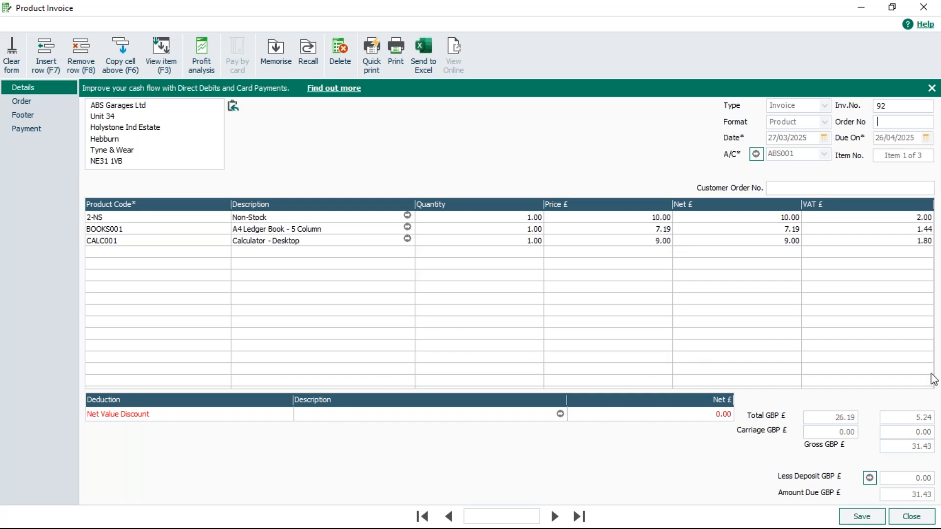
{"action": "left_click", "coordinate": [911, 516]}
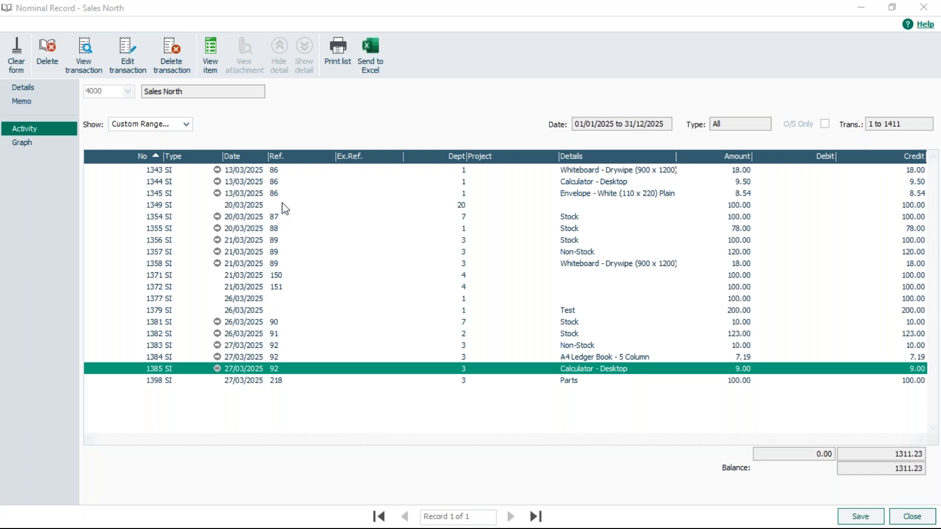
Select transaction 1398 for Parts in the activity list and close the Sales North record
{"action": "left_click", "coordinate": [237, 388]}
{"action": "left_click", "coordinate": [235, 383]}
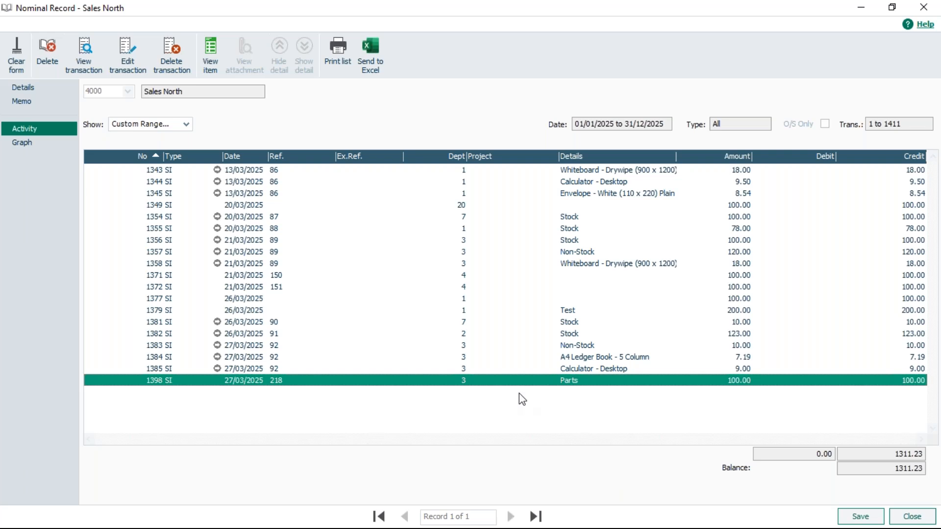
{"action": "left_click", "coordinate": [912, 517]}
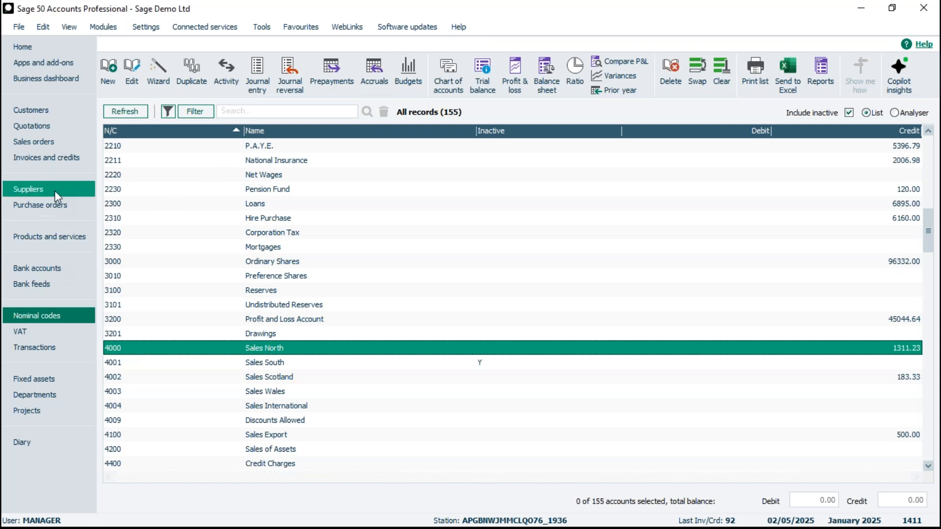
Start a batch invoice for the customer A1 Design Services from the customer list
{"action": "left_click", "coordinate": [44, 109]}
{"action": "left_click", "coordinate": [243, 147]}
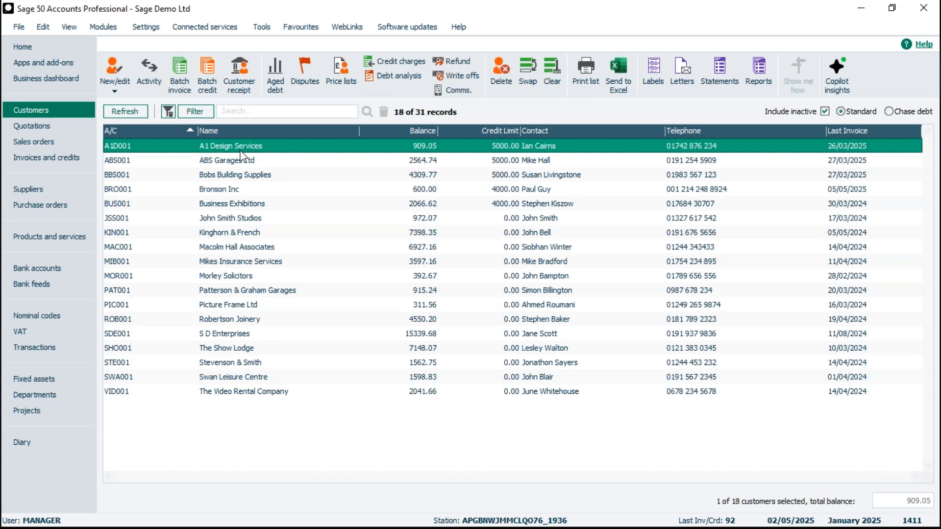
{"action": "left_click", "coordinate": [181, 75]}
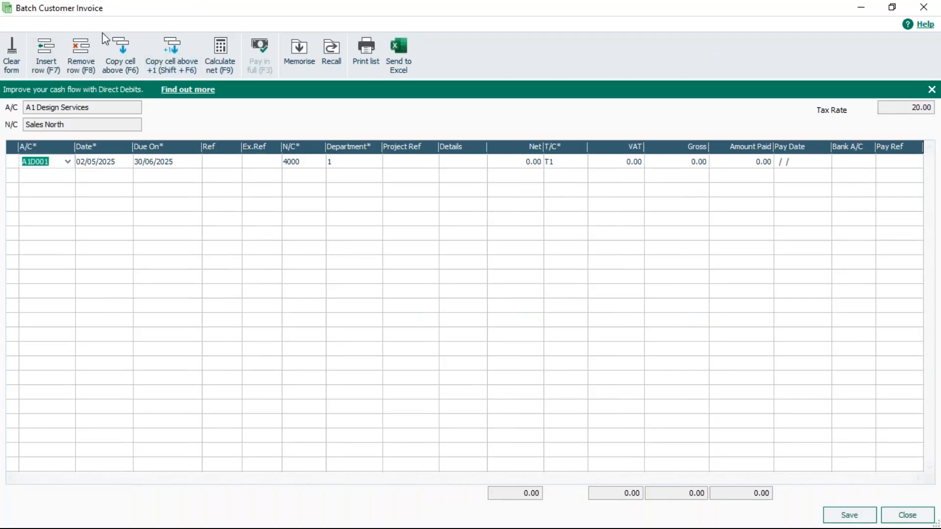
Set the invoice row's date to 03/06/2025 and its reference to MC
{"action": "left_click", "coordinate": [110, 163]}
{"action": "left_click", "coordinate": [125, 161]}
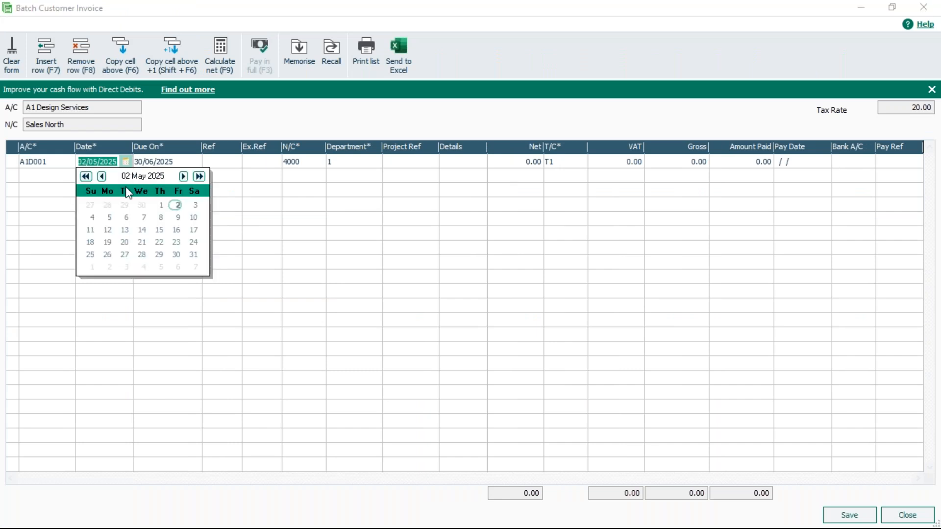
{"action": "left_click", "coordinate": [183, 176]}
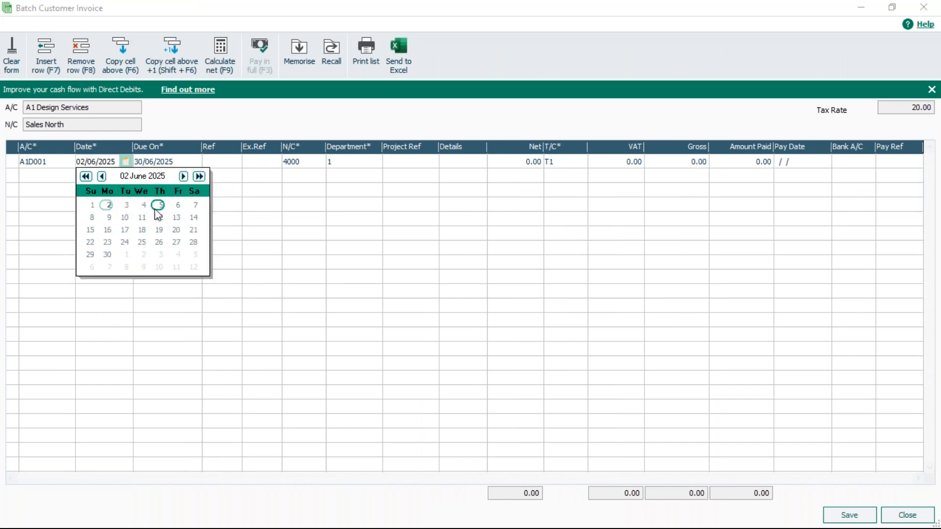
{"action": "left_click", "coordinate": [124, 206]}
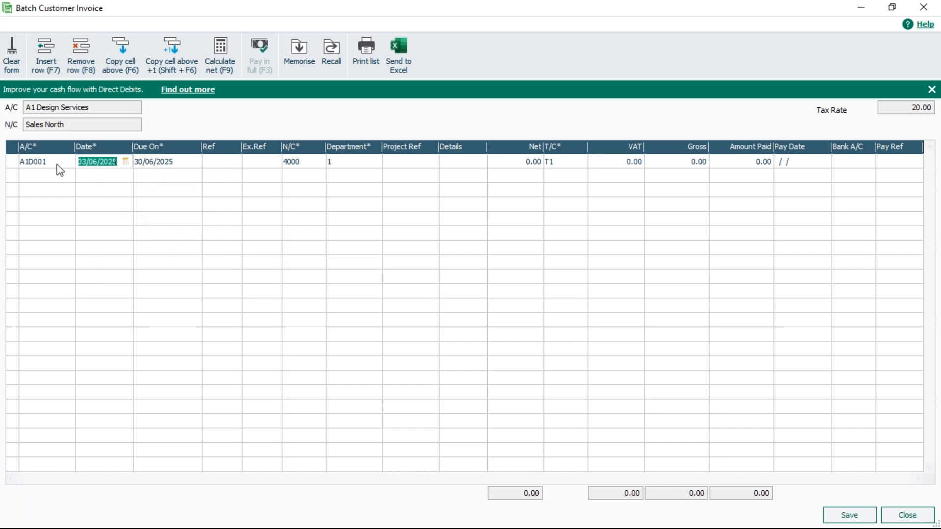
{"action": "left_click", "coordinate": [223, 162]}
{"action": "type", "text": "MC"}
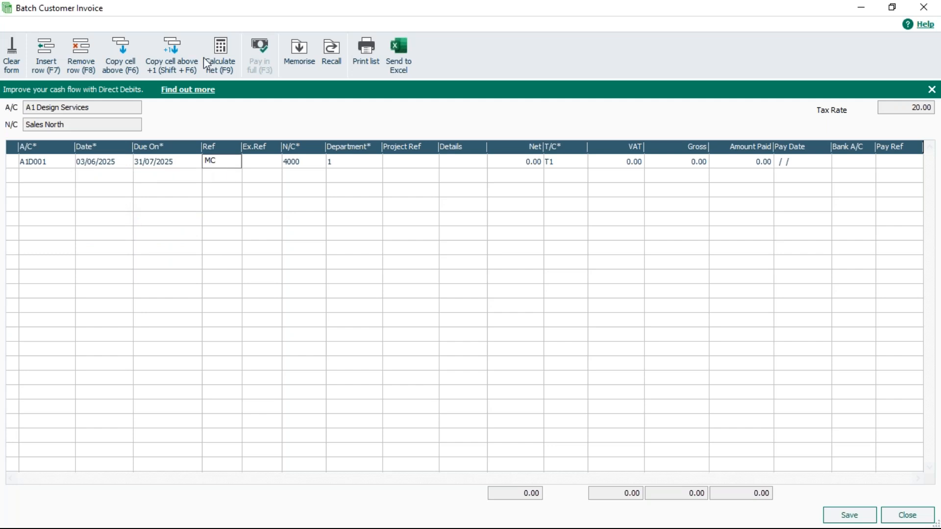
Enter Services as the row's details with a net amount of 1000, and save and close the batch invoice
{"action": "left_click", "coordinate": [465, 163]}
{"action": "type", "text": "Services"}
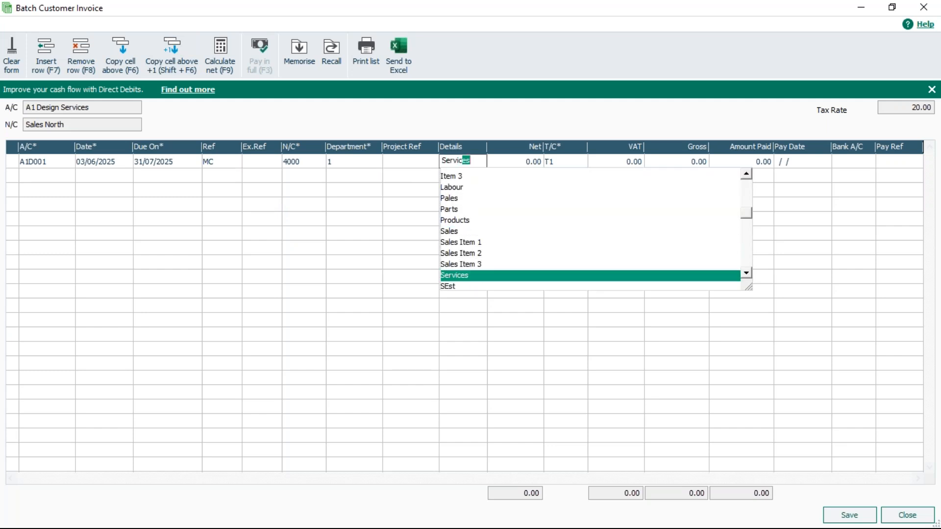
{"action": "key", "text": "Tab"}
{"action": "type", "text": "1000"}
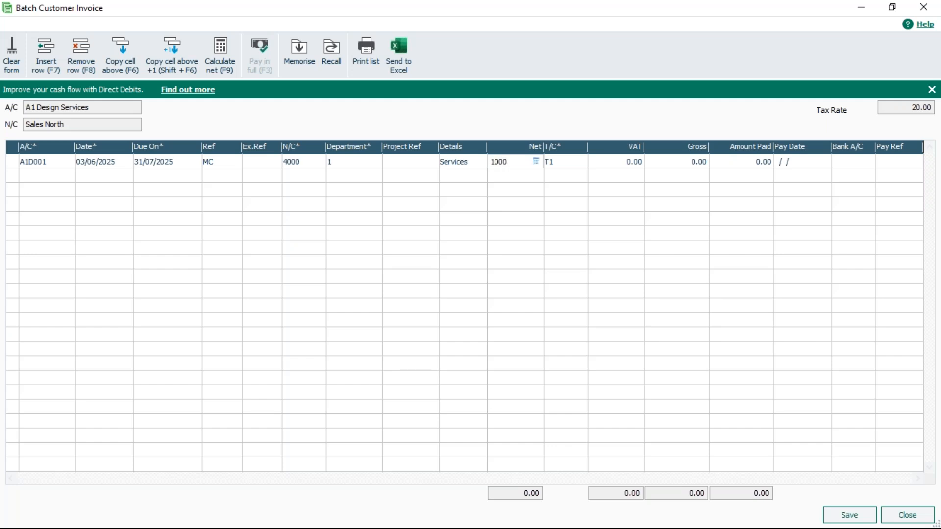
{"action": "key", "text": "Tab"}
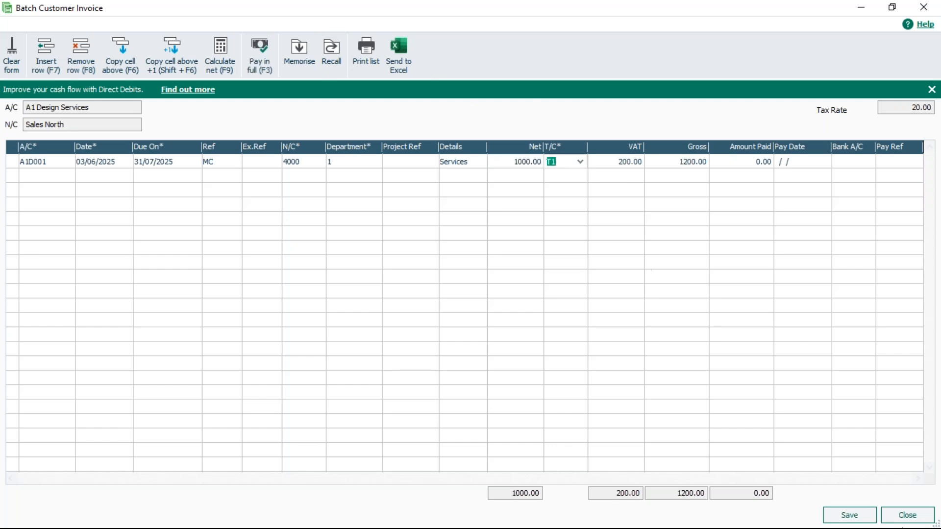
{"action": "left_click", "coordinate": [849, 516]}
{"action": "left_click", "coordinate": [914, 520]}
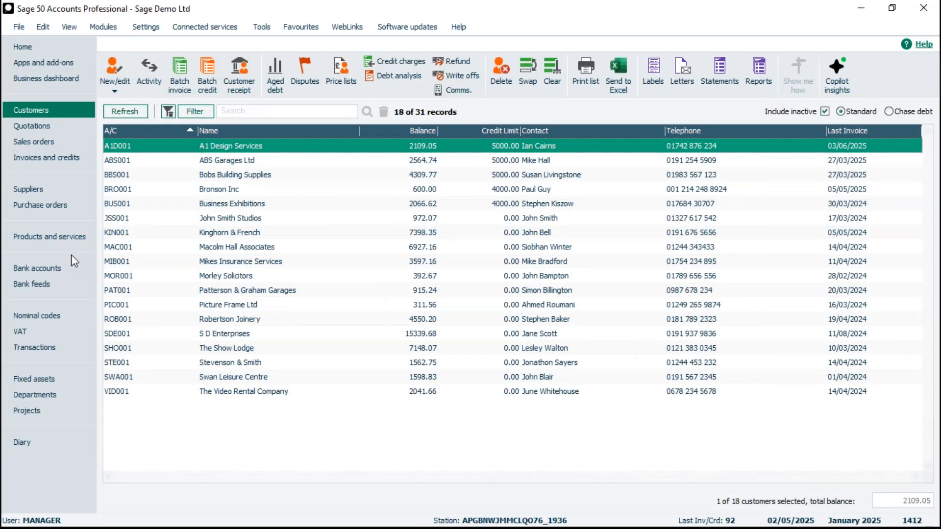
Open the activity of nominal code 4000 Sales North and restrict it to This Financial Year
{"action": "left_click", "coordinate": [40, 318]}
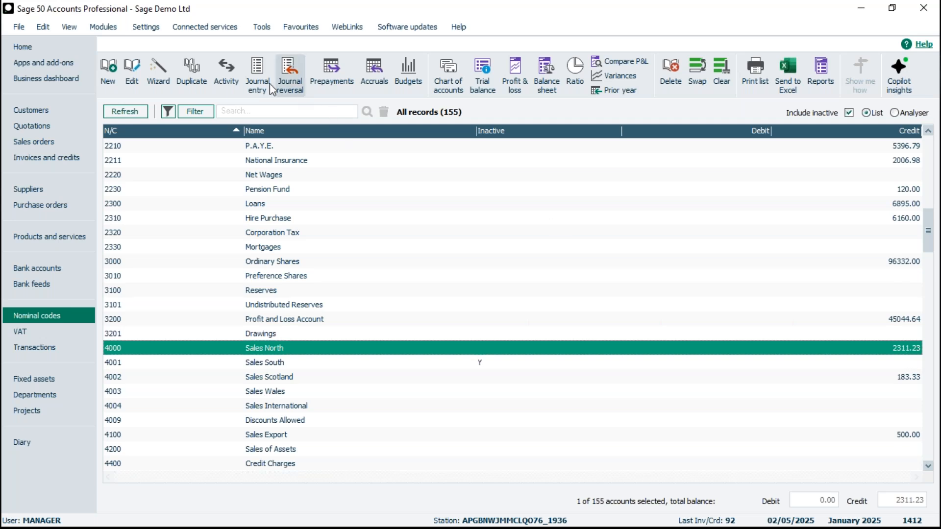
{"action": "left_click", "coordinate": [227, 65]}
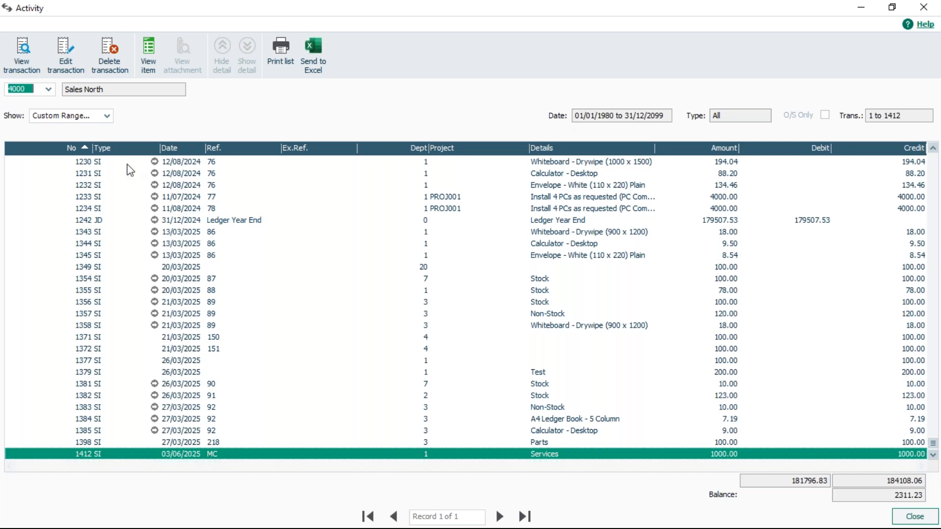
{"action": "left_click", "coordinate": [111, 119]}
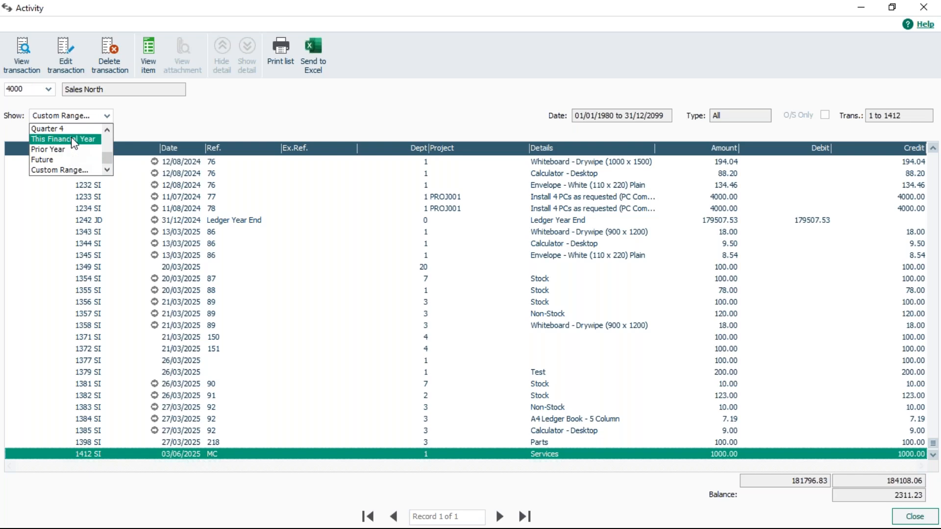
{"action": "left_click", "coordinate": [73, 140]}
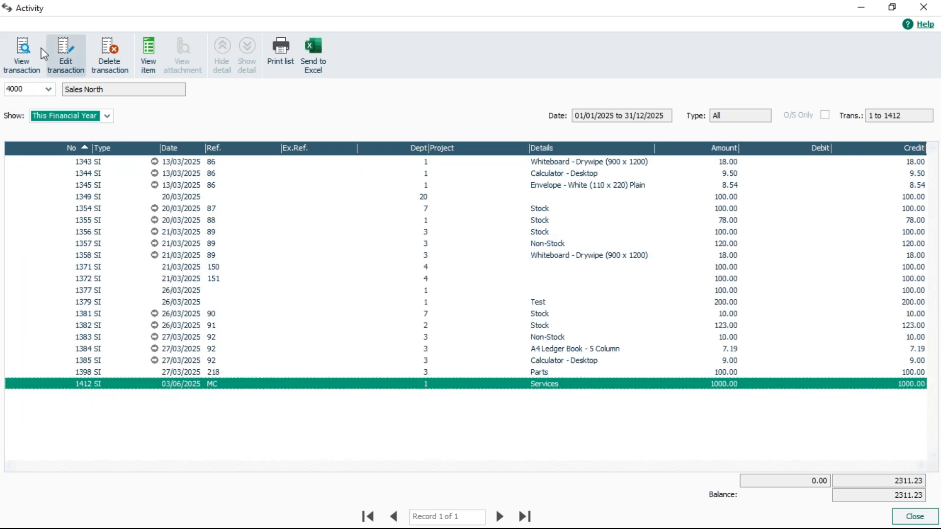
Restrict the Sales North activity to May, review the balance, and close the activity window
{"action": "left_click", "coordinate": [107, 116]}
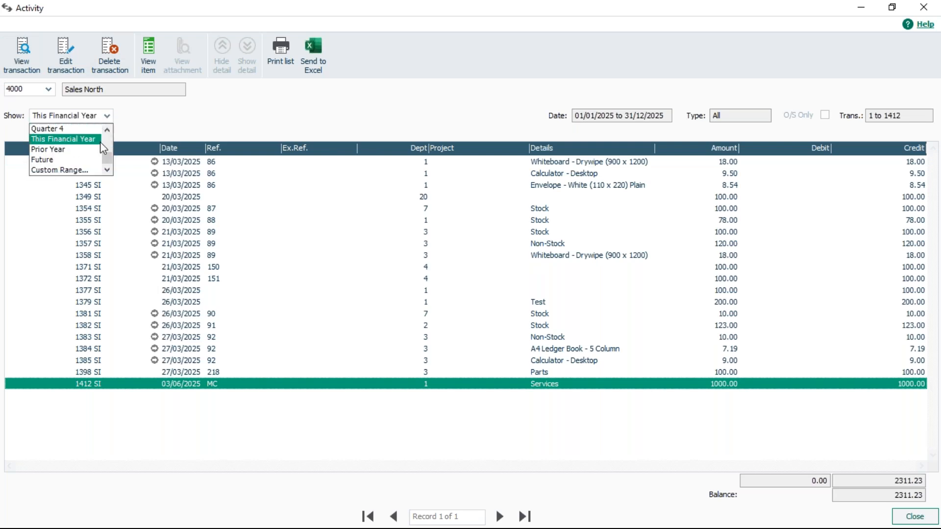
{"action": "left_click_drag", "start_coordinate": [108, 166], "coordinate": [108, 142]}
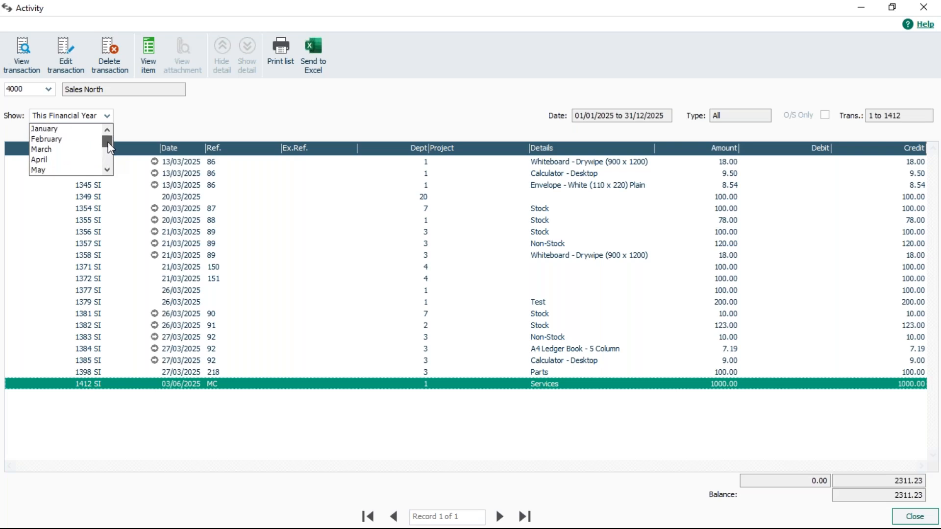
{"action": "left_click", "coordinate": [69, 171]}
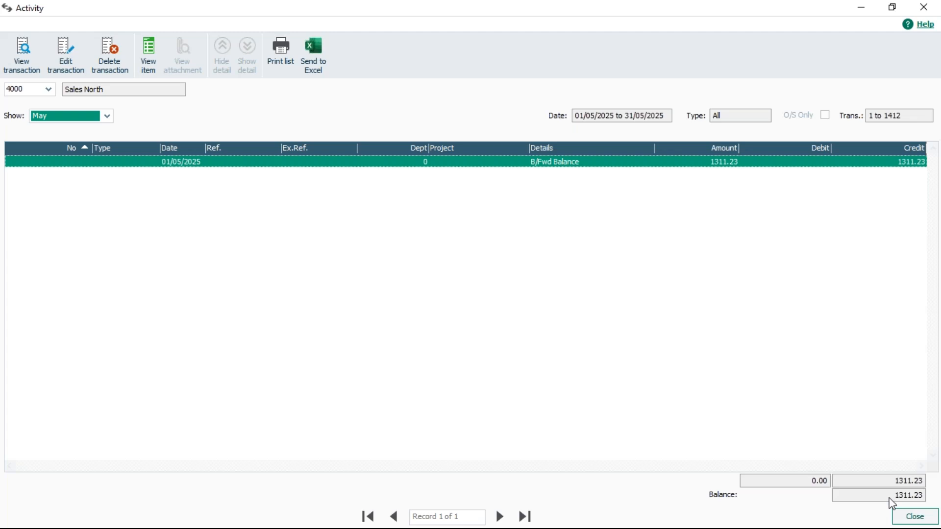
{"action": "left_click", "coordinate": [914, 517]}
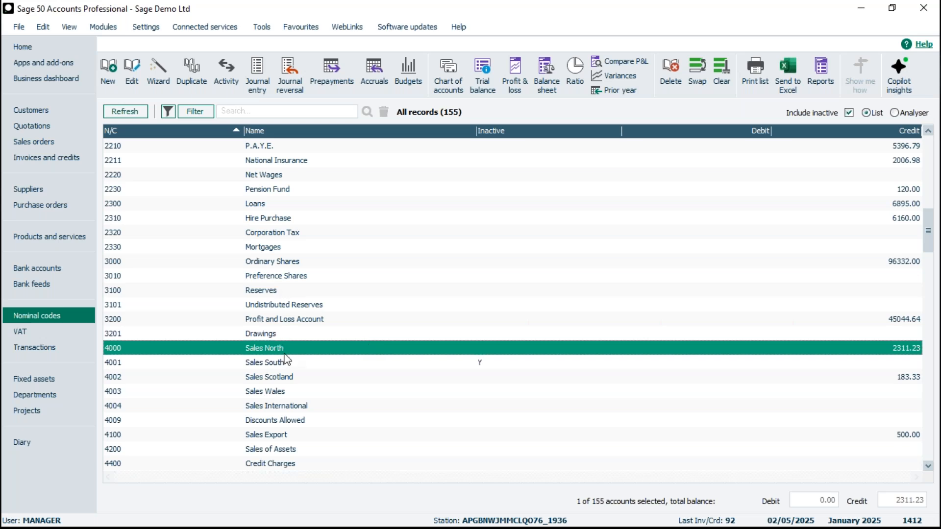
Open the nominal code reports and list the Nominal activity reports
{"action": "left_click", "coordinate": [820, 68]}
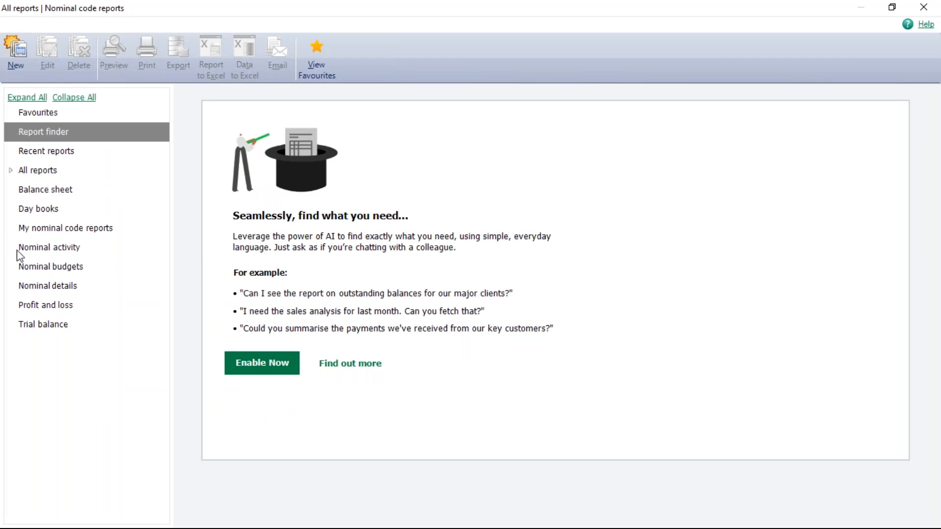
{"action": "left_click", "coordinate": [61, 251]}
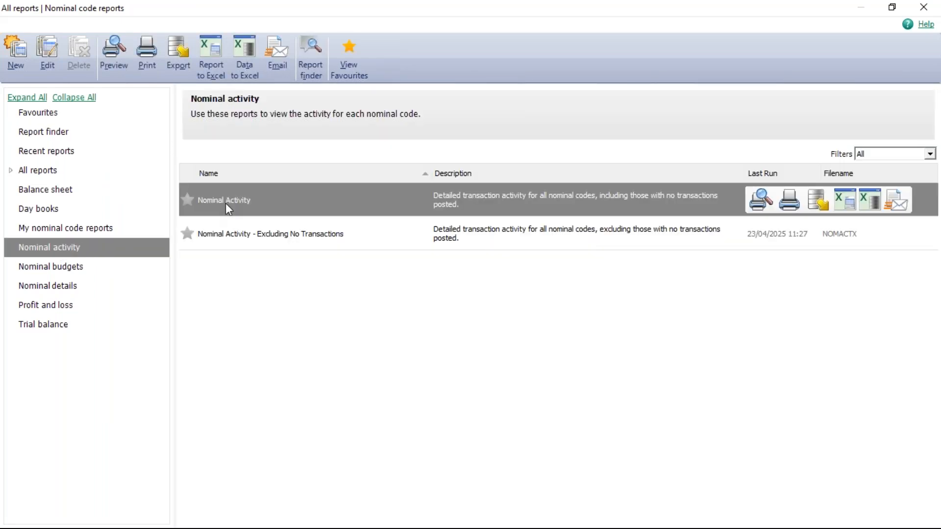
{"action": "mouse_move", "coordinate": [272, 202]}
{"action": "mouse_move", "coordinate": [234, 244]}
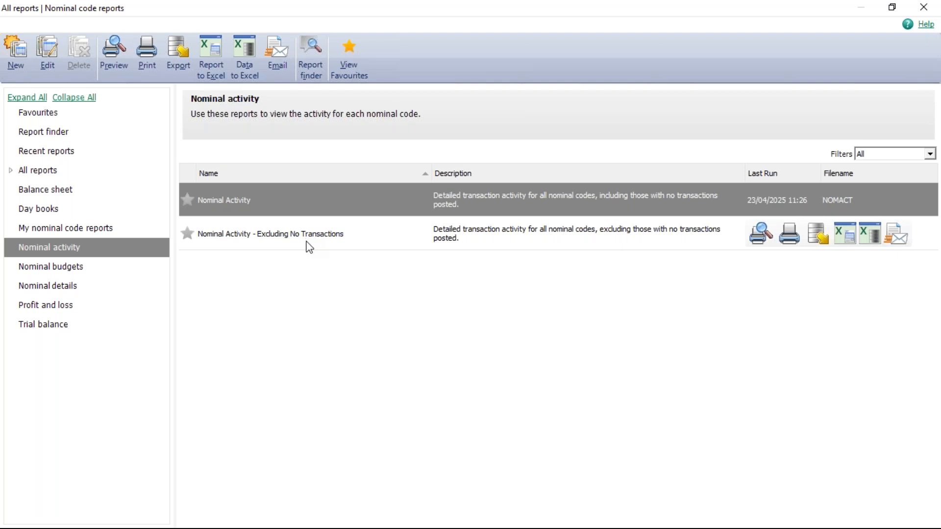
Preview the Nominal Activity report for Sales North with transaction dates from 01/01/2025 to 02/05/2025
{"action": "mouse_move", "coordinate": [301, 208]}
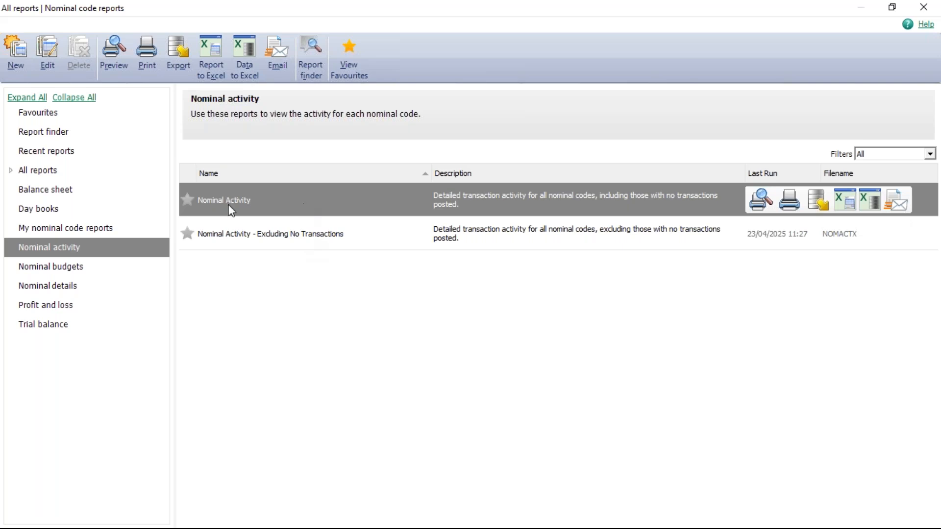
{"action": "left_click", "coordinate": [760, 199]}
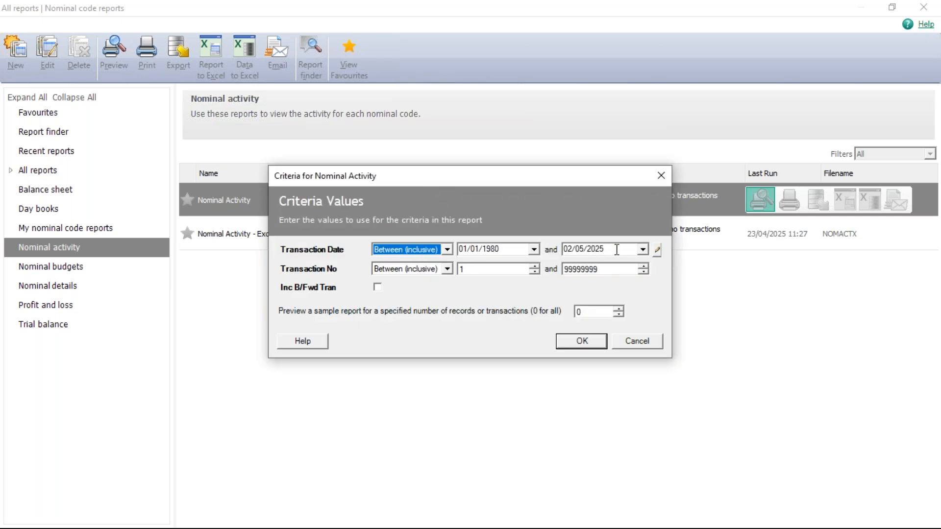
{"action": "left_click", "coordinate": [533, 250]}
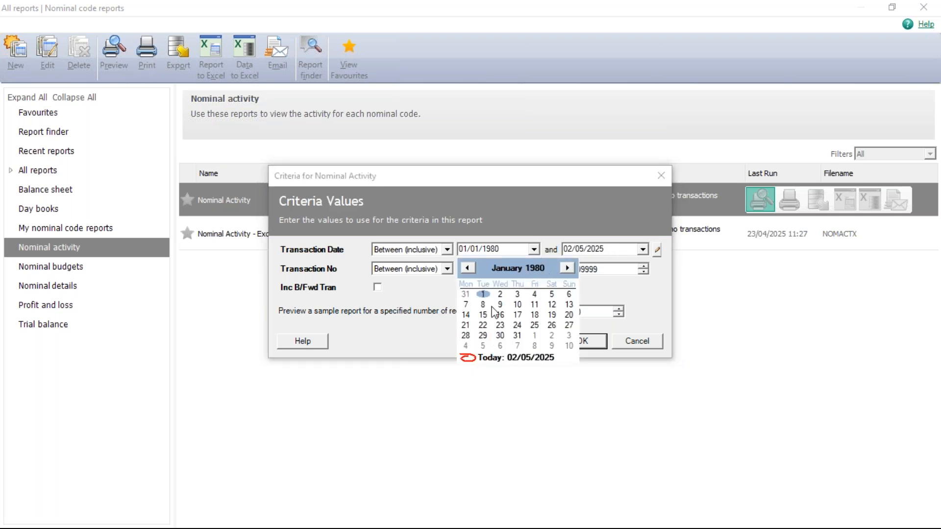
{"action": "left_click_drag", "start_coordinate": [500, 249], "coordinate": [453, 249]}
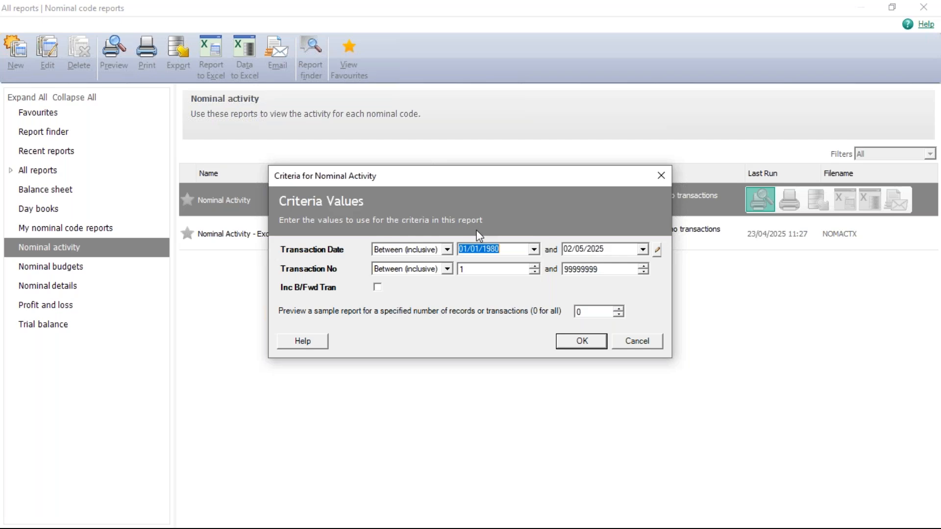
{"action": "type", "text": "01012025"}
{"action": "key", "text": "Tab"}
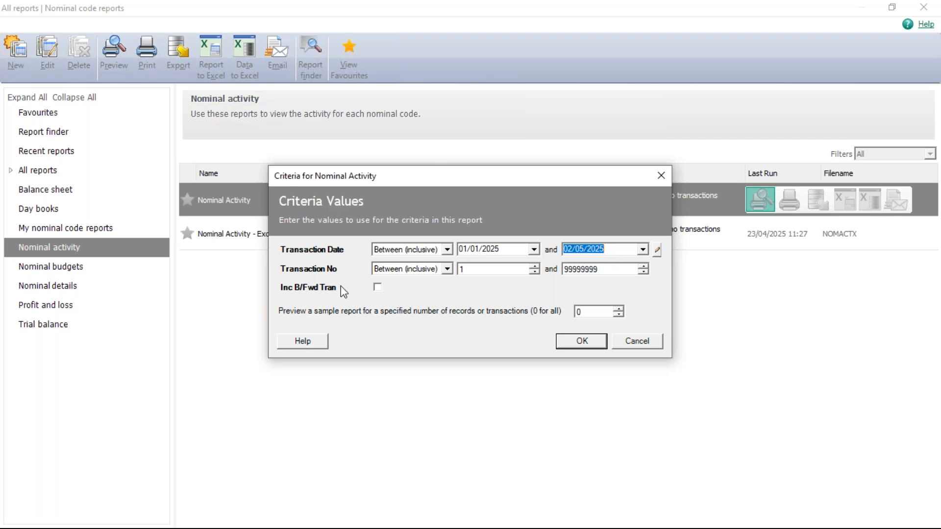
{"action": "left_click", "coordinate": [582, 342]}
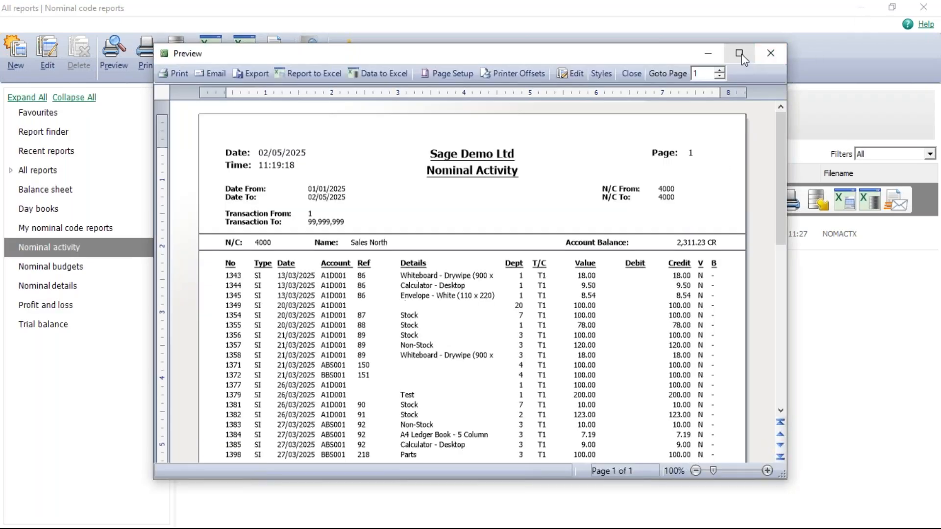
Examine the enlarged Nominal Activity report's transactions, totals and account balance, and close the preview
{"action": "left_click", "coordinate": [739, 54]}
{"action": "left_click", "coordinate": [922, 520]}
{"action": "left_click", "coordinate": [922, 519]}
{"action": "left_click", "coordinate": [921, 520]}
{"action": "left_click", "coordinate": [921, 520]}
{"action": "left_click", "coordinate": [922, 520]}
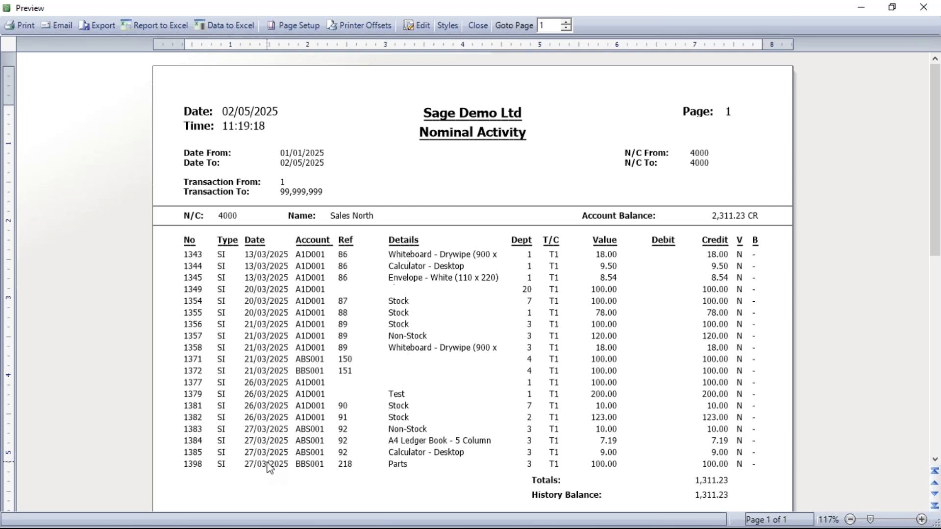
{"action": "left_click", "coordinate": [478, 32]}
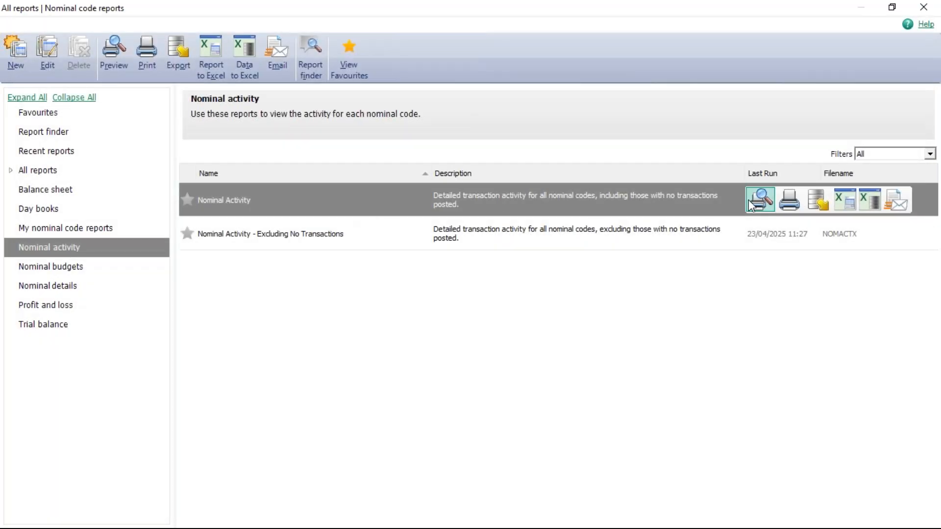
Preview the Nominal Activity report again for transaction dates from 15/03/2025 to 31/03/2025
{"action": "left_click", "coordinate": [751, 202]}
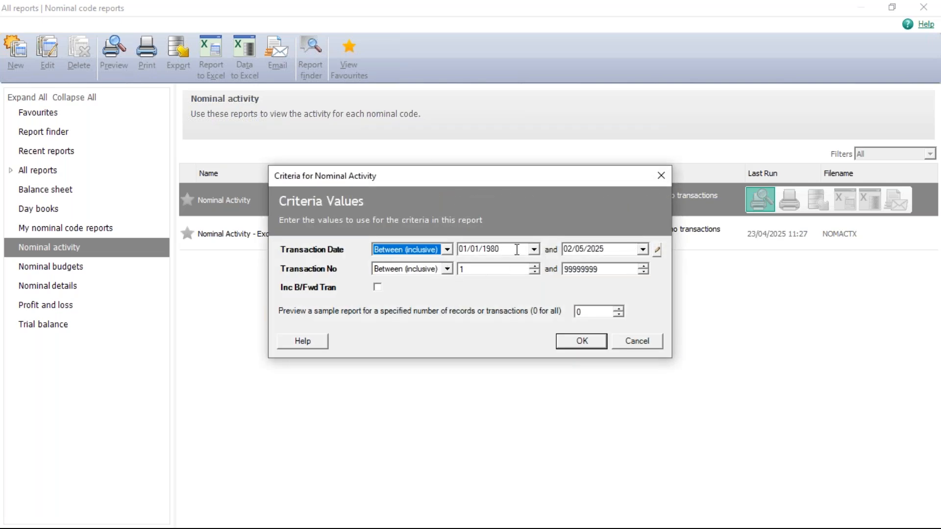
{"action": "left_click", "coordinate": [462, 249]}
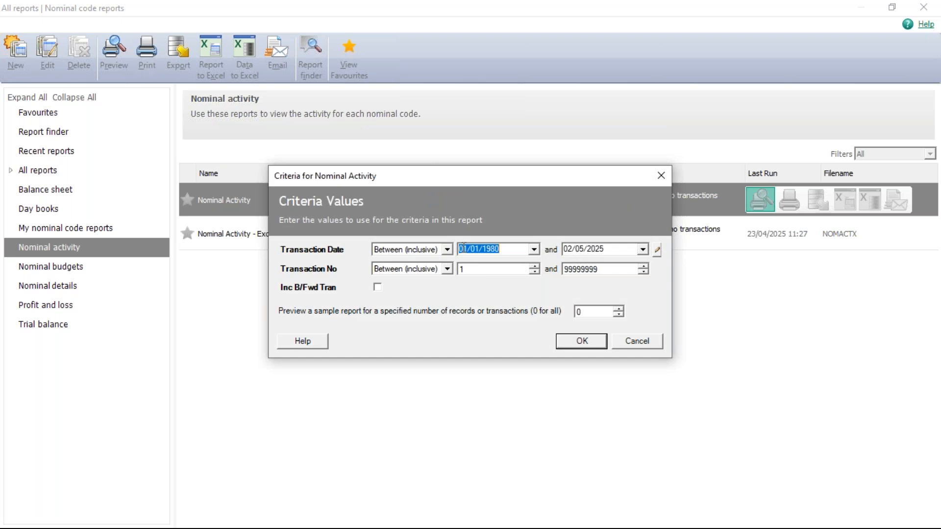
{"action": "type", "text": "150320258"}
{"action": "left_click", "coordinate": [614, 247]}
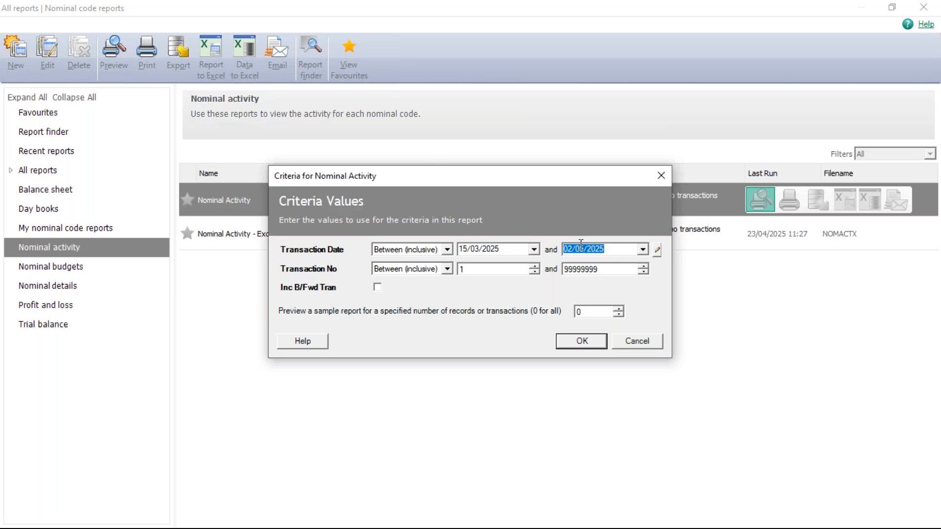
{"action": "type", "text": "31032025"}
{"action": "left_click", "coordinate": [582, 341]}
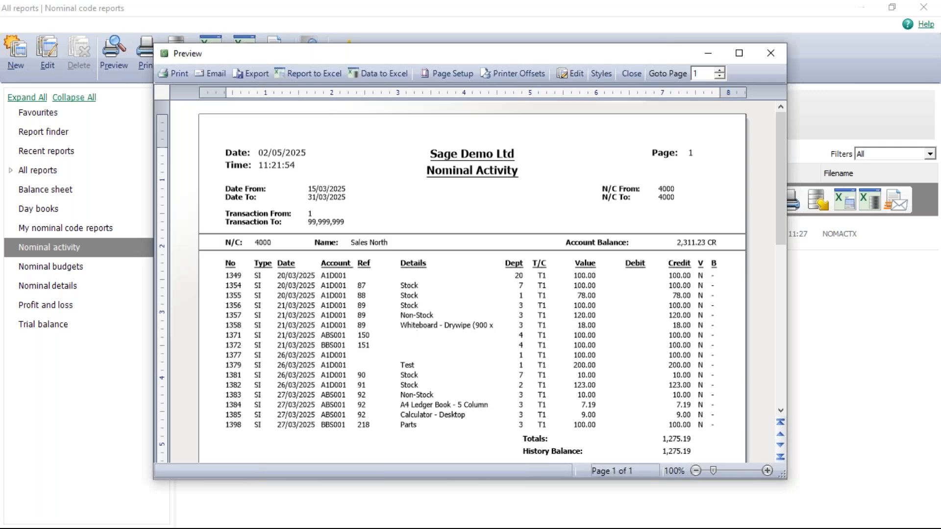
Examine the enlarged report for the second half of March, comparing its history and account balances, and close the preview
{"action": "left_click", "coordinate": [738, 54]}
{"action": "left_click", "coordinate": [921, 519]}
{"action": "left_click", "coordinate": [921, 520]}
{"action": "left_click", "coordinate": [921, 520]}
{"action": "left_click", "coordinate": [921, 519]}
{"action": "left_click", "coordinate": [921, 520]}
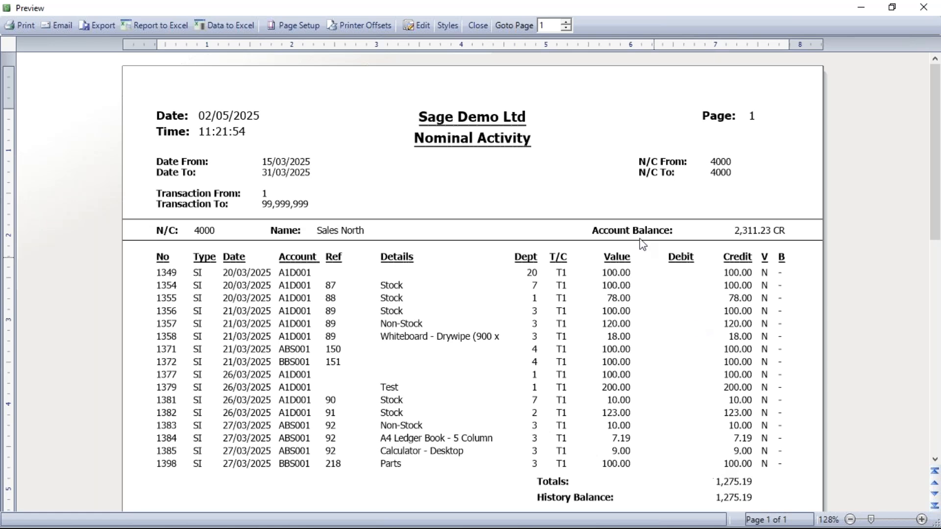
{"action": "left_click", "coordinate": [476, 26]}
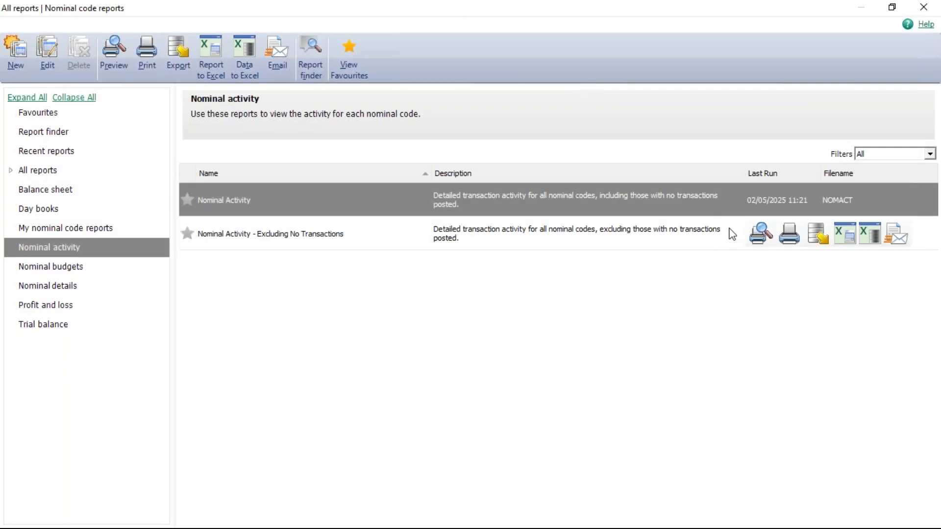
Preview the Nominal Activity report for 15/03/2025 to 31/03/2025 with brought forward transactions included
{"action": "left_click", "coordinate": [757, 199]}
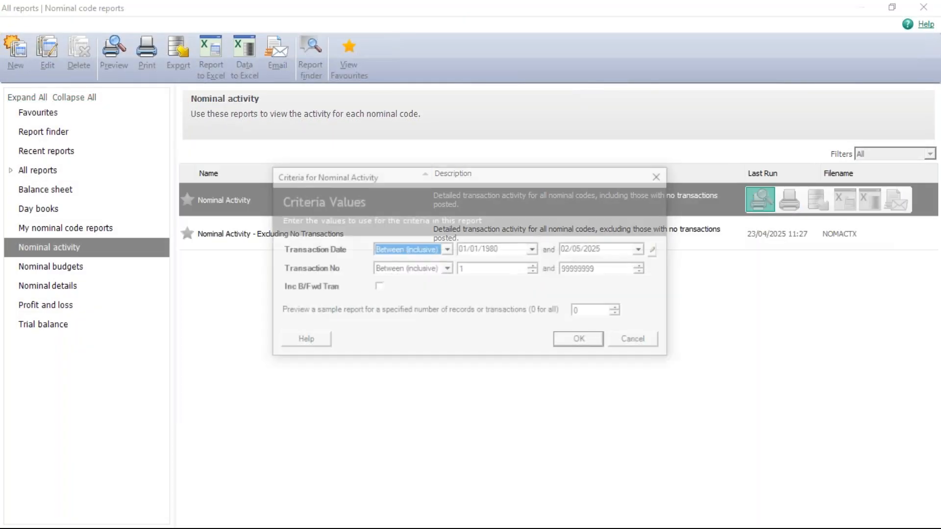
{"action": "left_click", "coordinate": [512, 248]}
{"action": "type", "text": "15"}
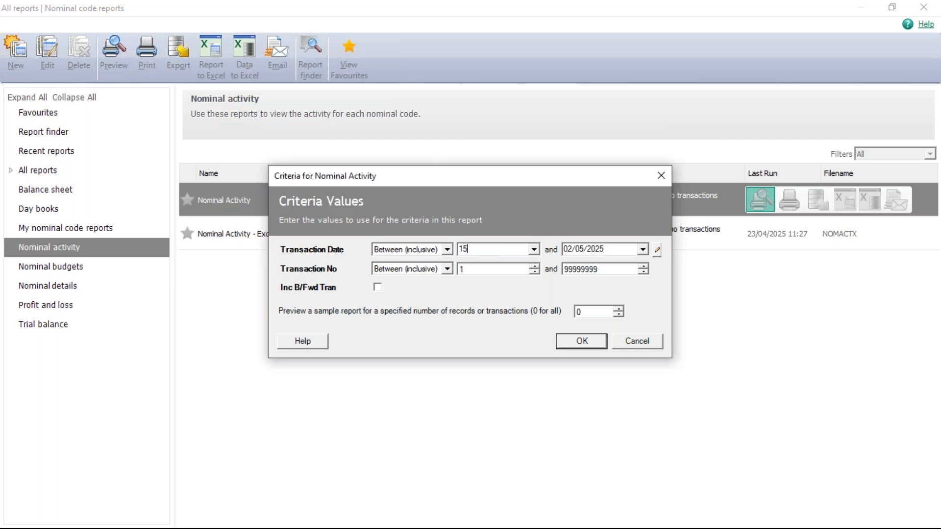
{"action": "type", "text": "032025"}
{"action": "left_click", "coordinate": [614, 248]}
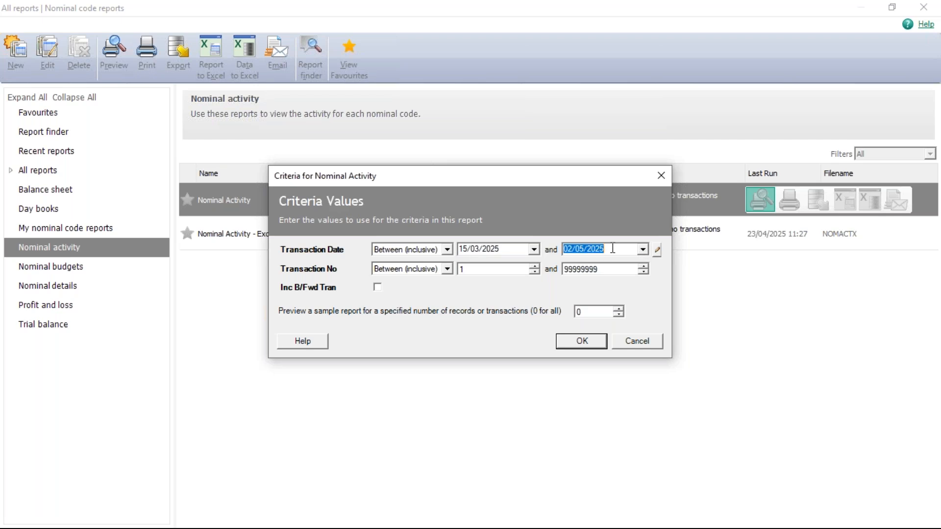
{"action": "type", "text": "31032025"}
{"action": "key", "text": "Tab"}
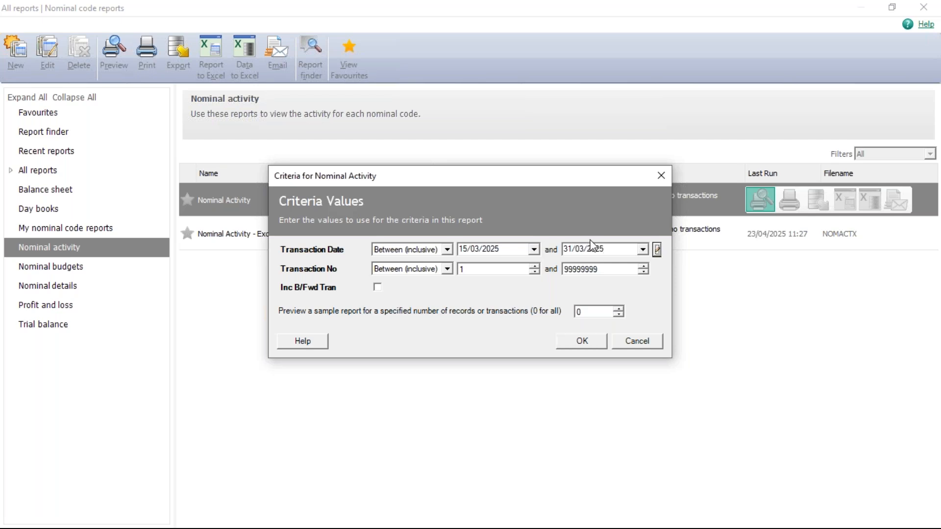
{"action": "left_click", "coordinate": [377, 287]}
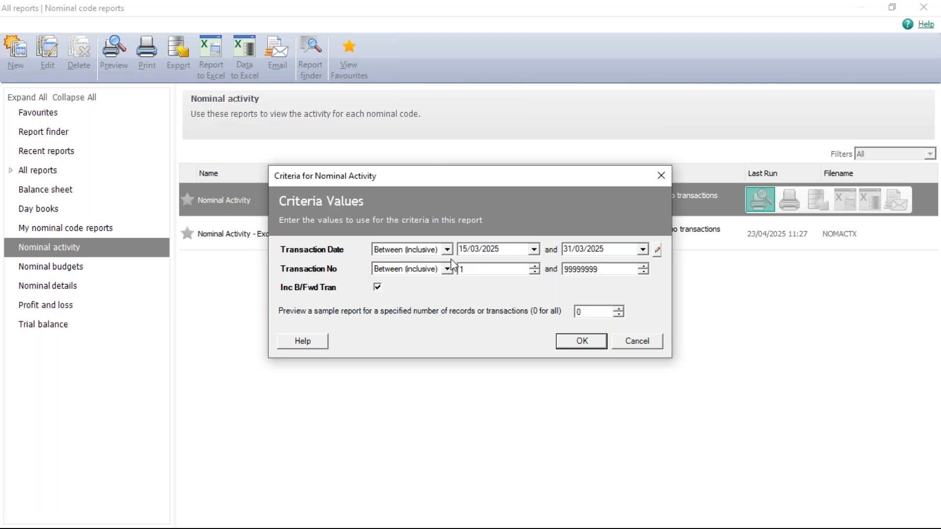
{"action": "left_click", "coordinate": [582, 341]}
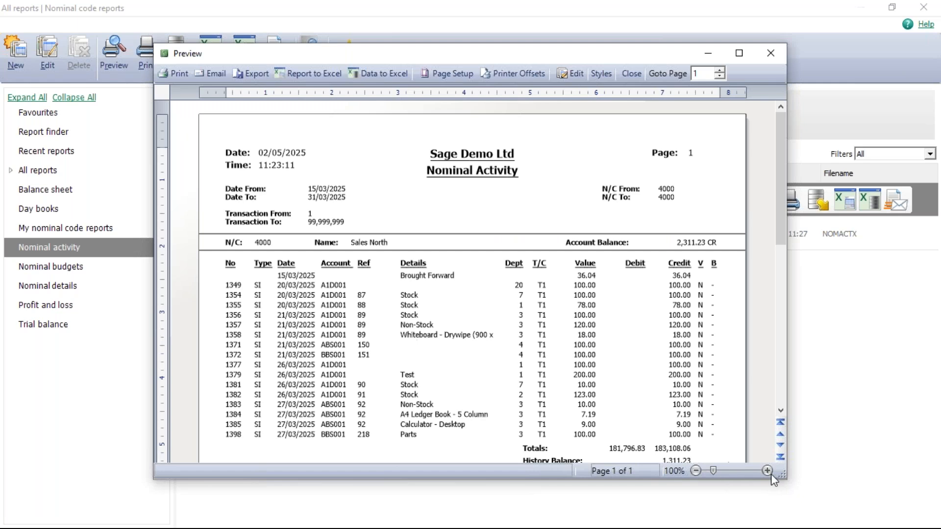
Examine the enlarged report's brought forward line, transactions and balances, and close the preview and the reports window
{"action": "left_click", "coordinate": [766, 470]}
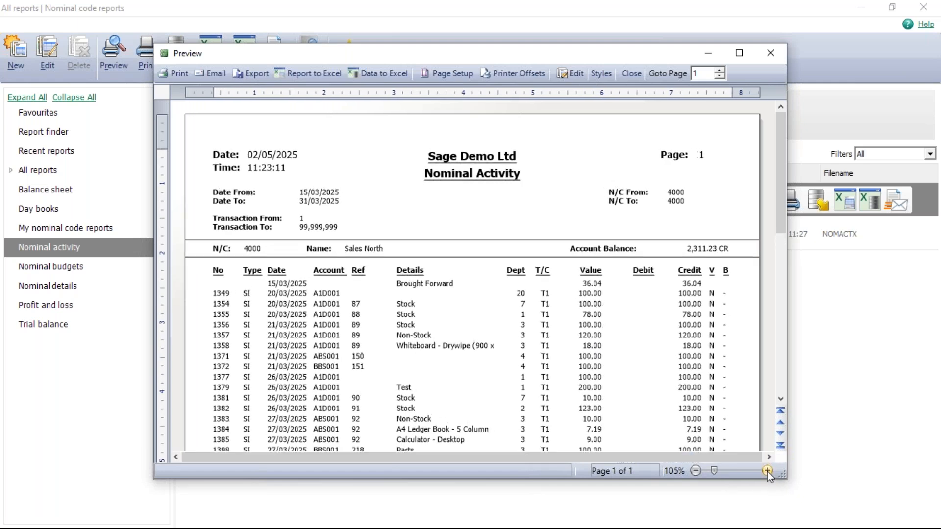
{"action": "left_click", "coordinate": [739, 53]}
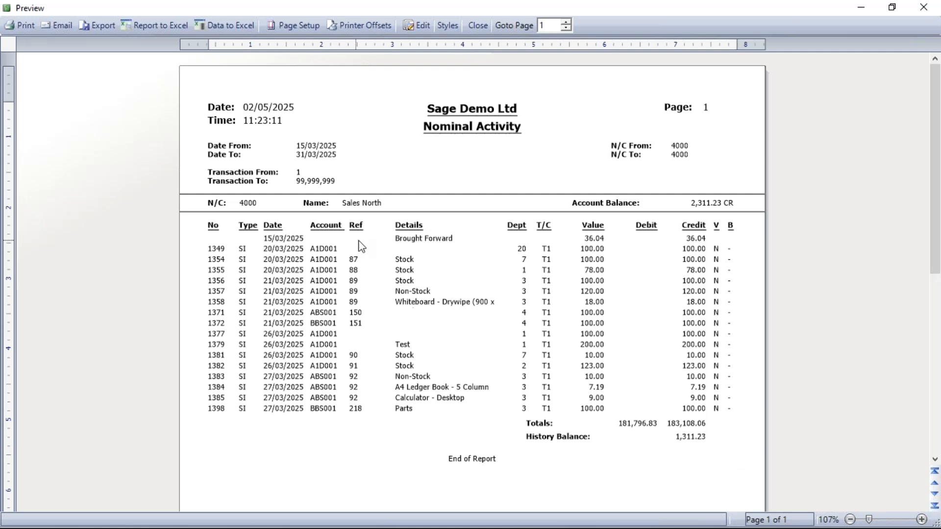
{"action": "left_click", "coordinate": [921, 519]}
{"action": "left_click", "coordinate": [921, 520]}
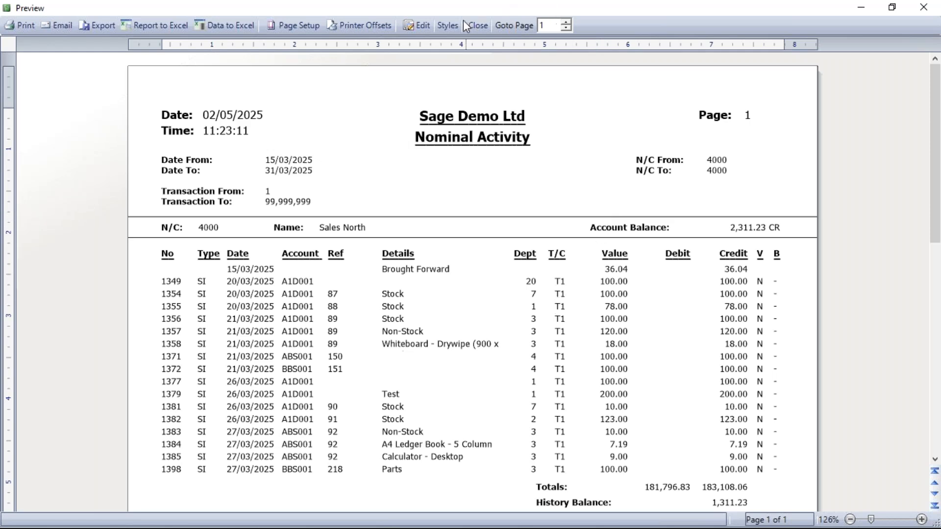
{"action": "left_click", "coordinate": [477, 27]}
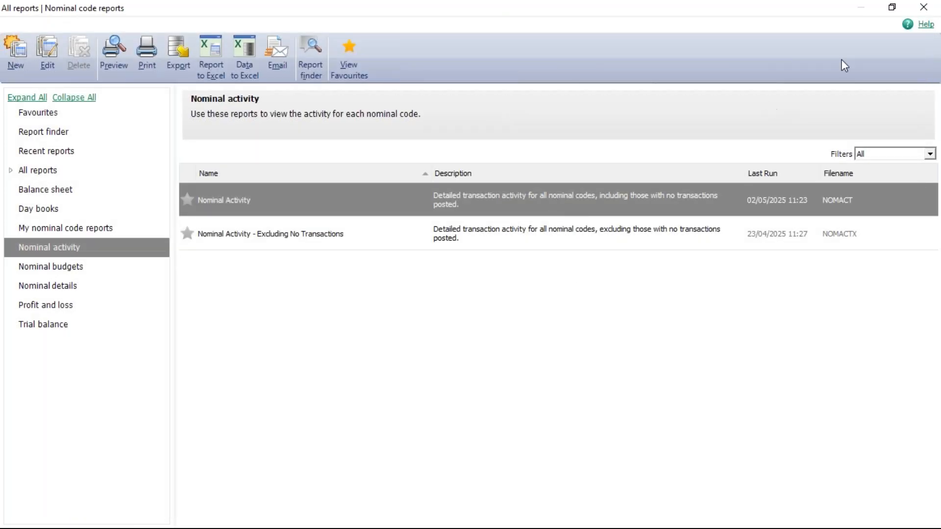
{"action": "left_click", "coordinate": [919, 13]}
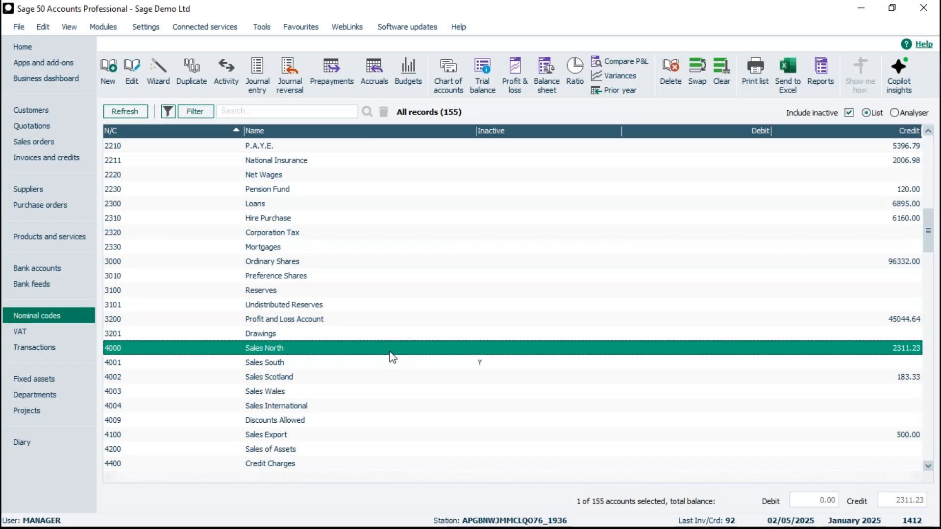
Clear the nominal code selection, preview the Nominal Activity report for all codes with the default criteria, and close it after viewing
{"action": "left_click", "coordinate": [721, 74]}
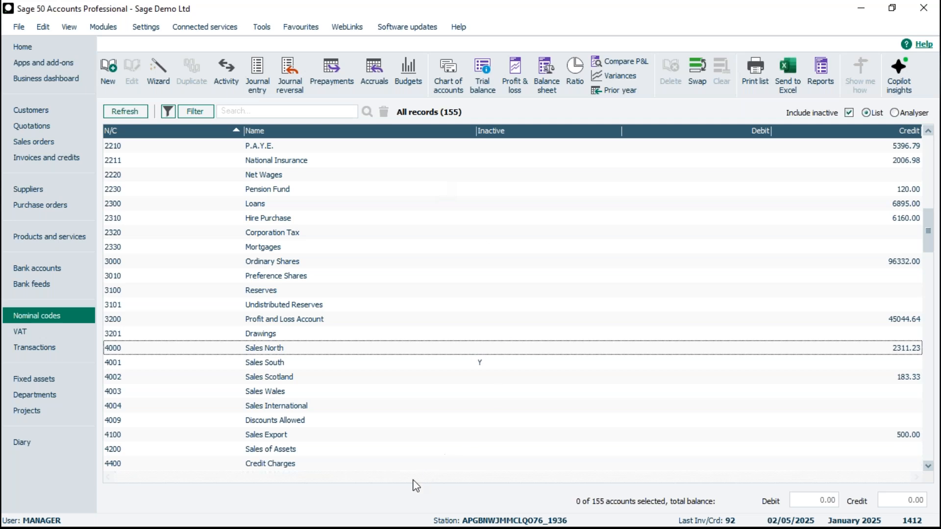
{"action": "left_click", "coordinate": [822, 69]}
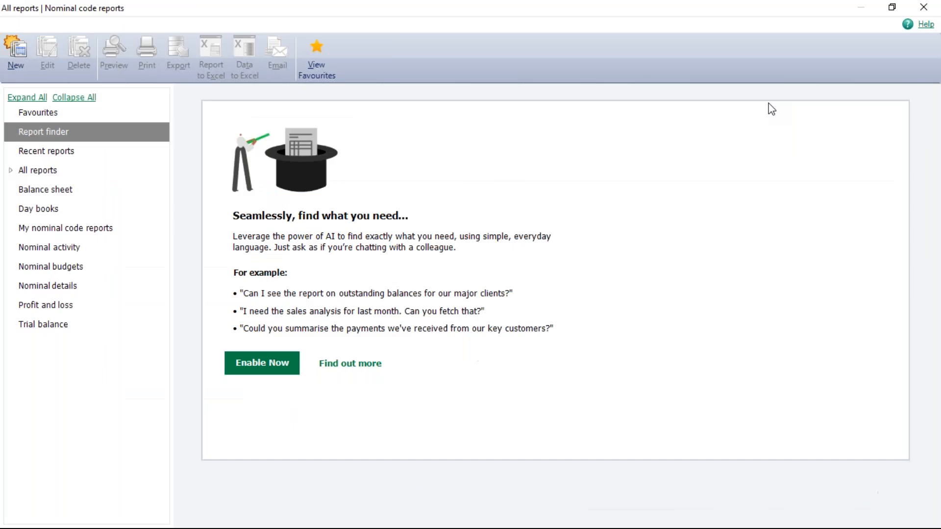
{"action": "left_click", "coordinate": [45, 249]}
{"action": "mouse_move", "coordinate": [224, 210]}
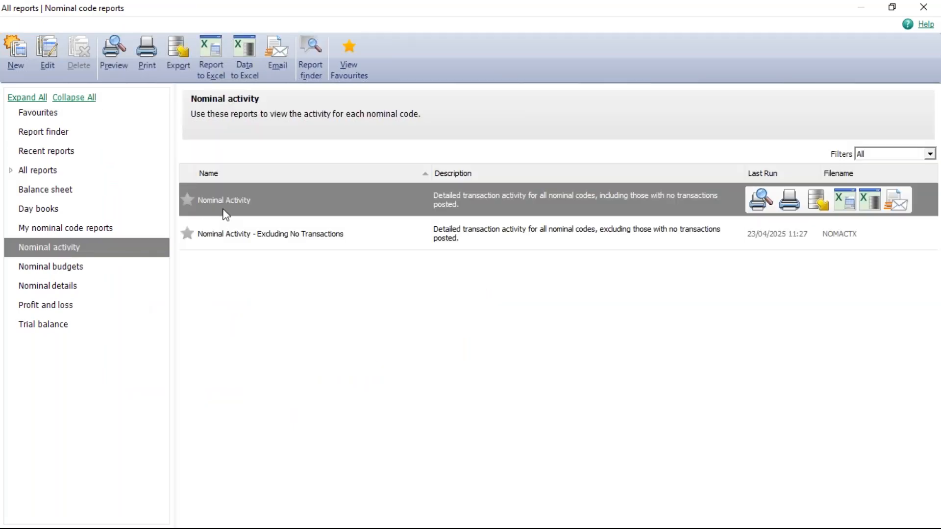
{"action": "left_click", "coordinate": [760, 200]}
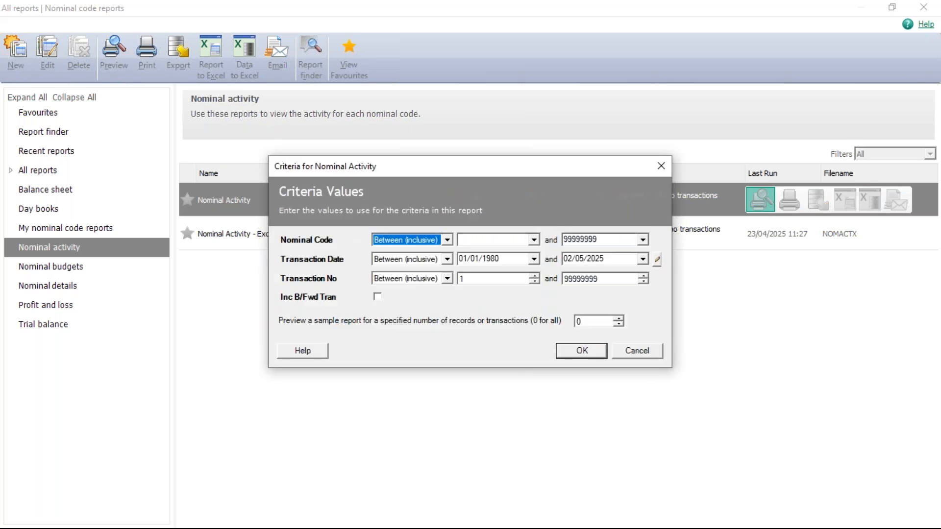
{"action": "left_click", "coordinate": [574, 352]}
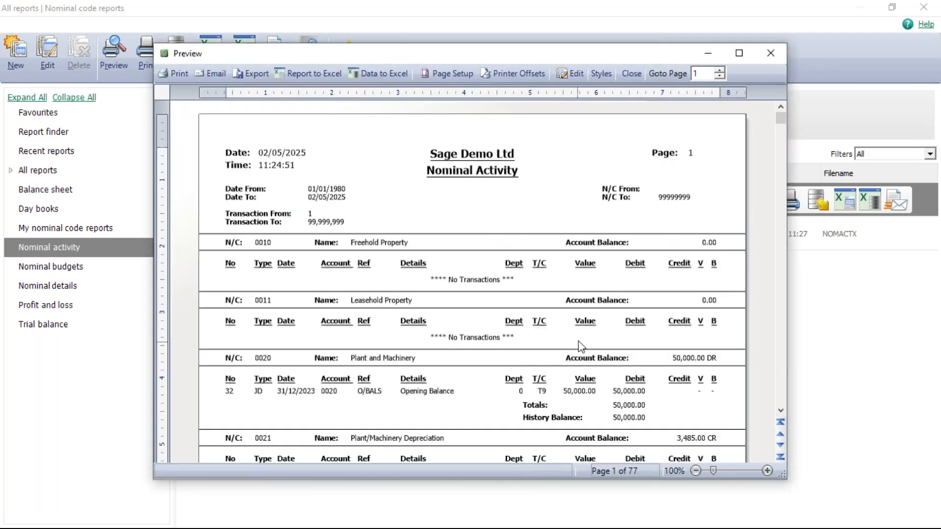
{"action": "left_click", "coordinate": [738, 53]}
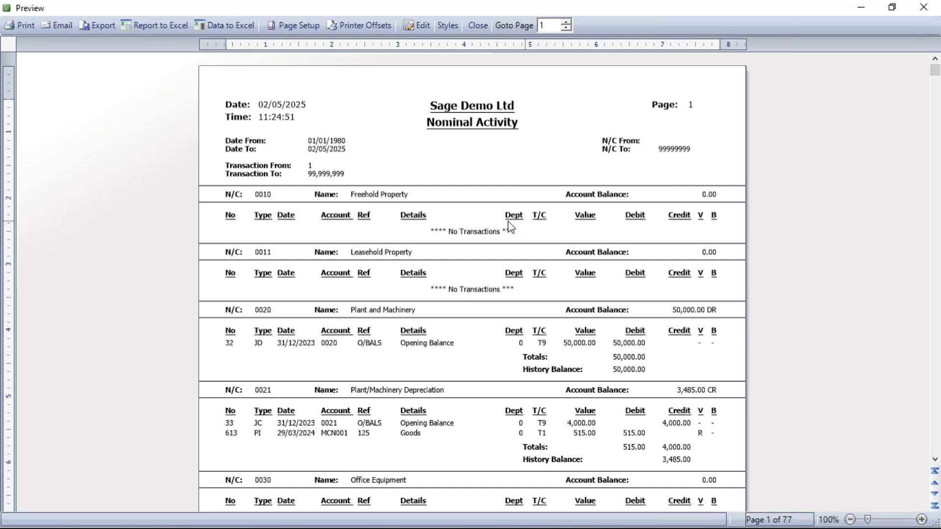
{"action": "left_click", "coordinate": [480, 25]}
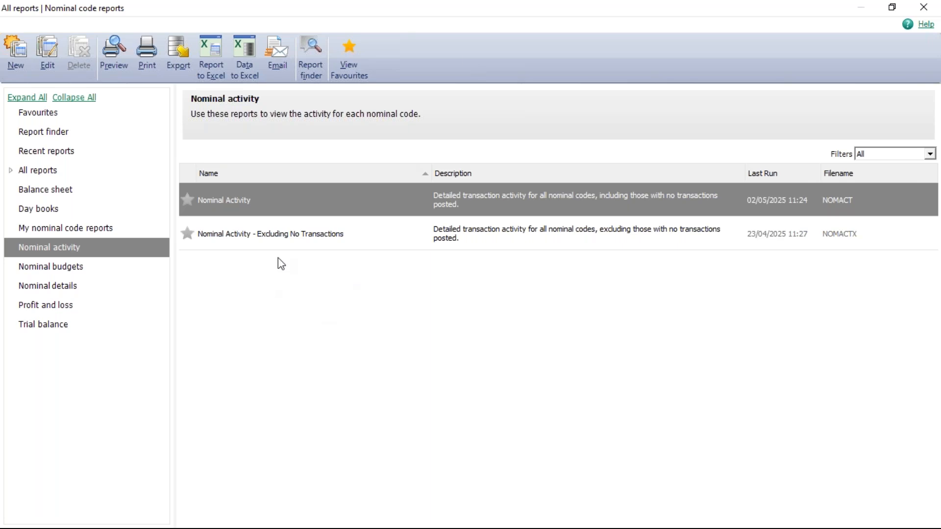
Preview the Nominal Activity - Excluding No Transactions report for all nominal codes with the default criteria and enlarge it
{"action": "left_click", "coordinate": [283, 244]}
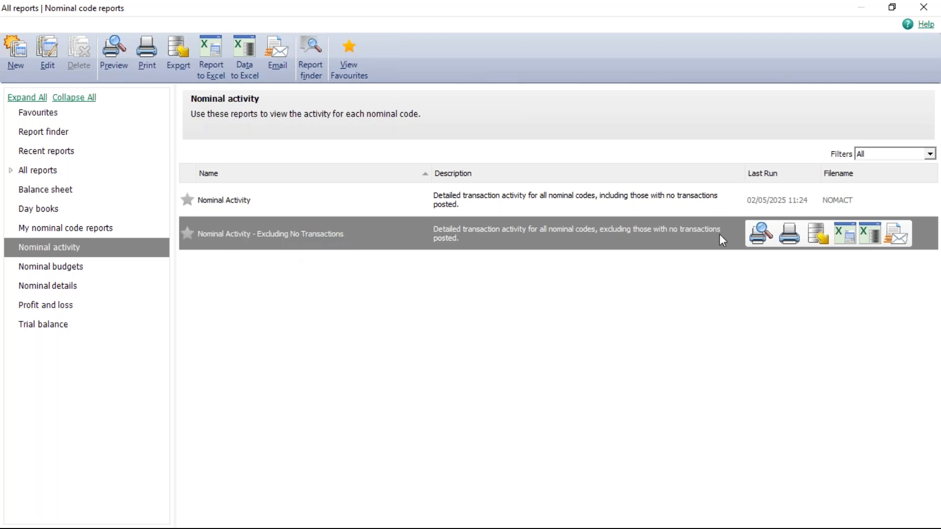
{"action": "left_click", "coordinate": [758, 234]}
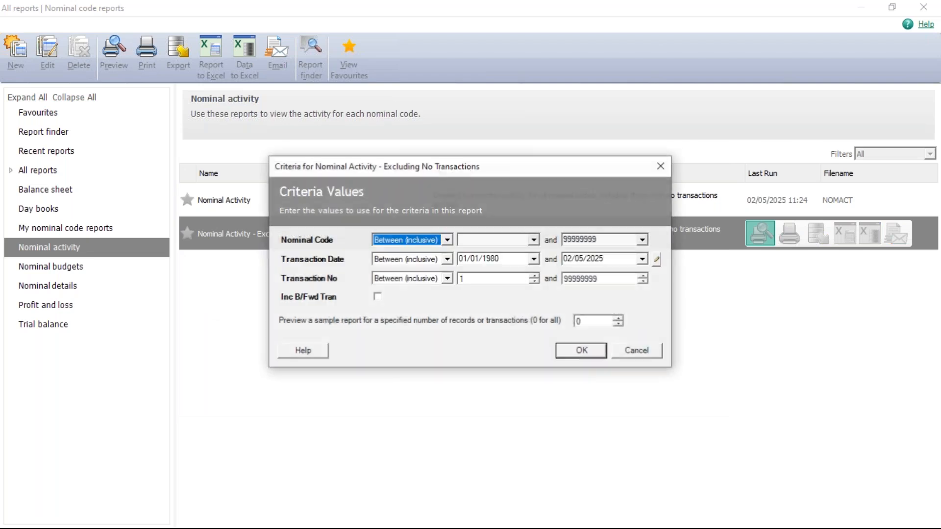
{"action": "left_click", "coordinate": [585, 351]}
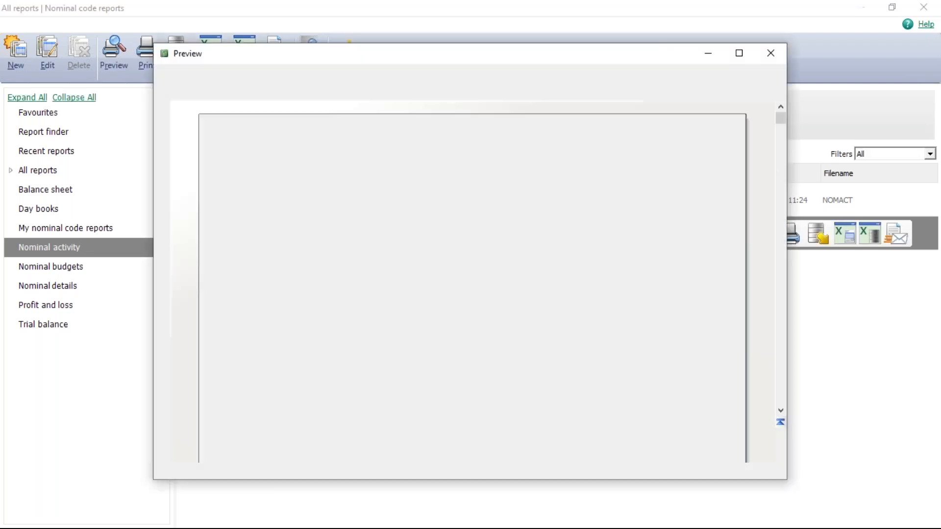
{"action": "left_click", "coordinate": [738, 53]}
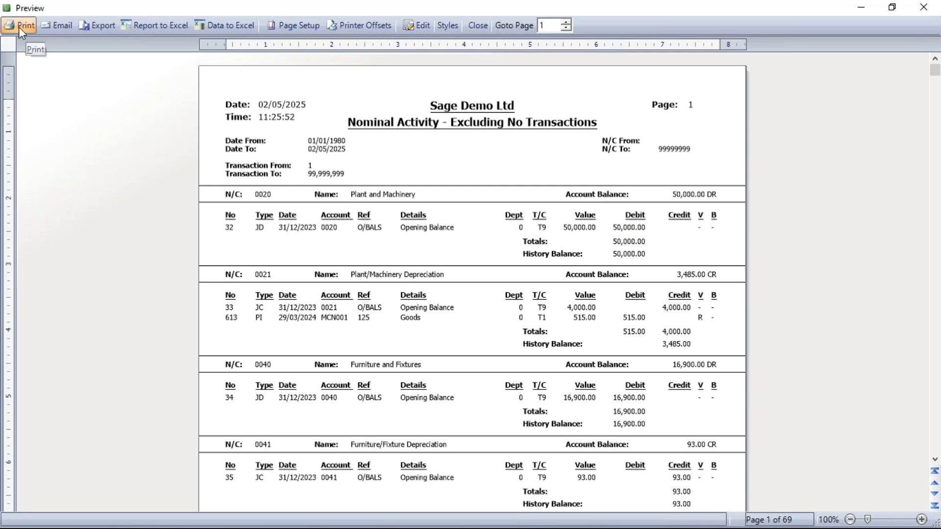
Review the file types available for exporting the report, cancel the export, and close the preview and the reports window
{"action": "left_click", "coordinate": [108, 28]}
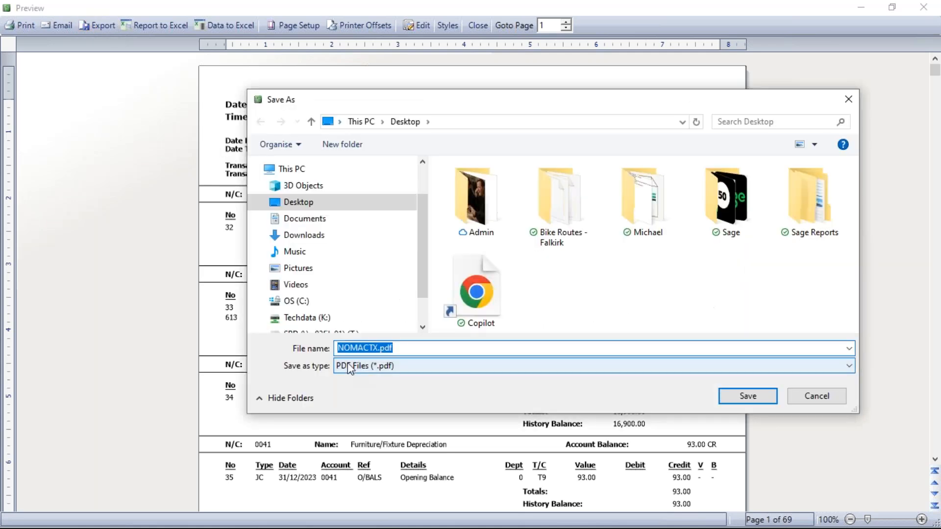
{"action": "left_click", "coordinate": [381, 377]}
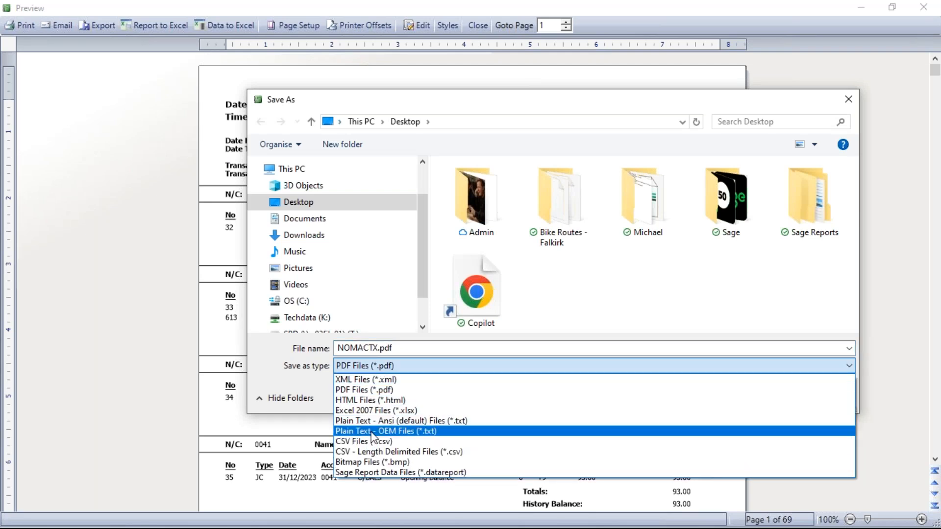
{"action": "left_click", "coordinate": [652, 368]}
{"action": "left_click", "coordinate": [809, 396]}
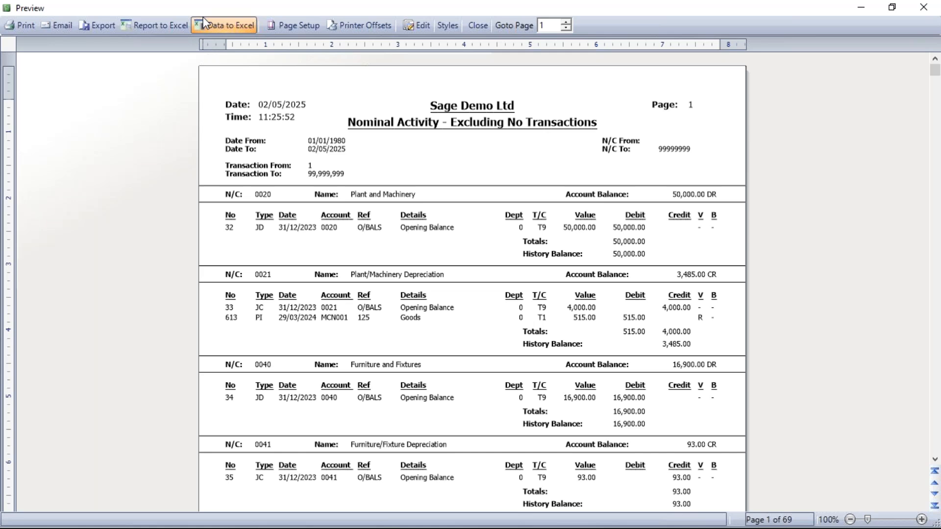
{"action": "left_click", "coordinate": [478, 23]}
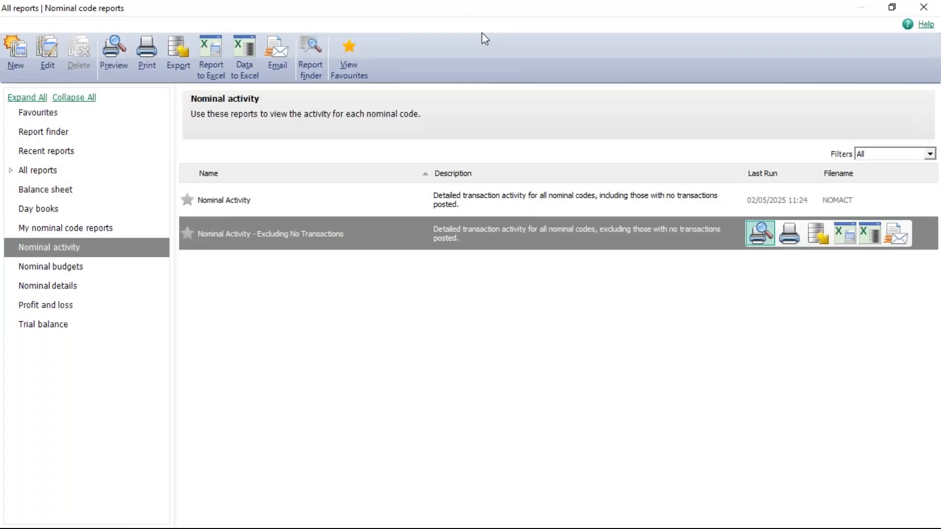
{"action": "left_click", "coordinate": [924, 7]}
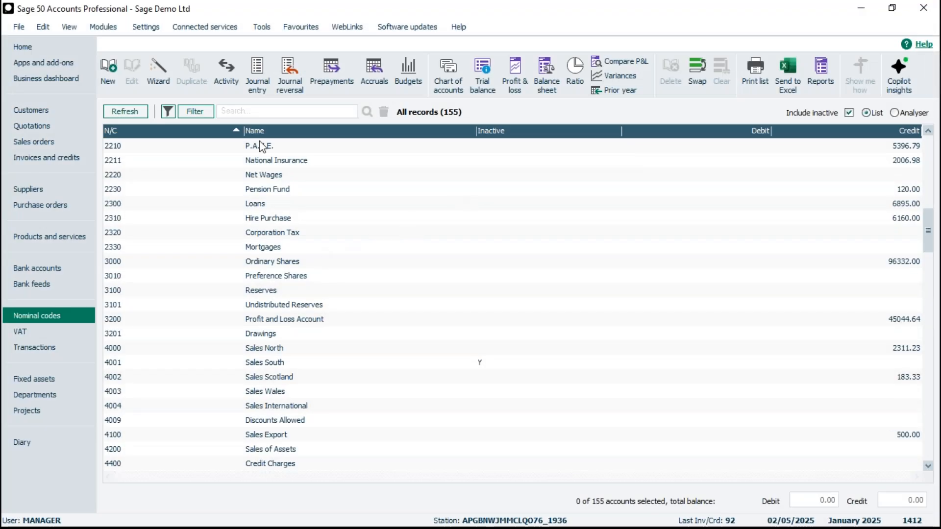
Show the activity of nominal code 4000 Sales North for a custom date range from 01/01/1980 to 31/05/2025
{"action": "left_click", "coordinate": [259, 349]}
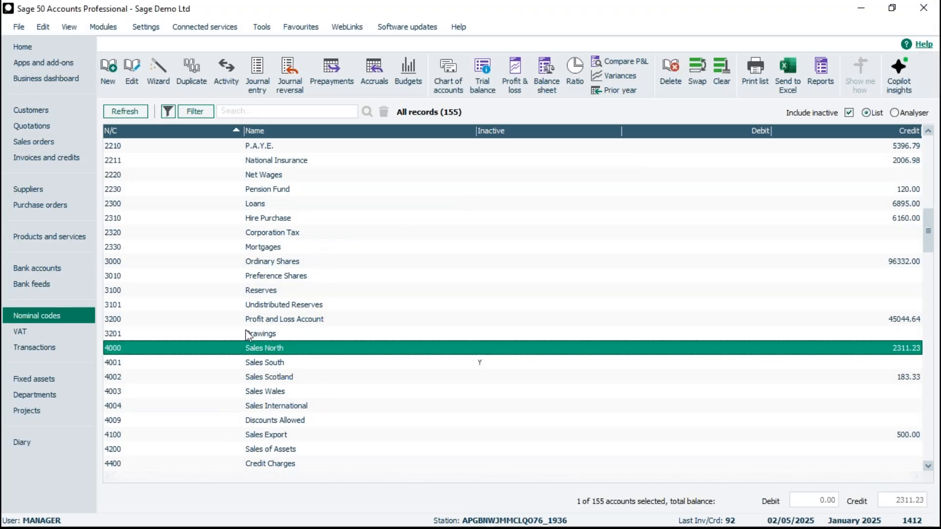
{"action": "left_click", "coordinate": [226, 77]}
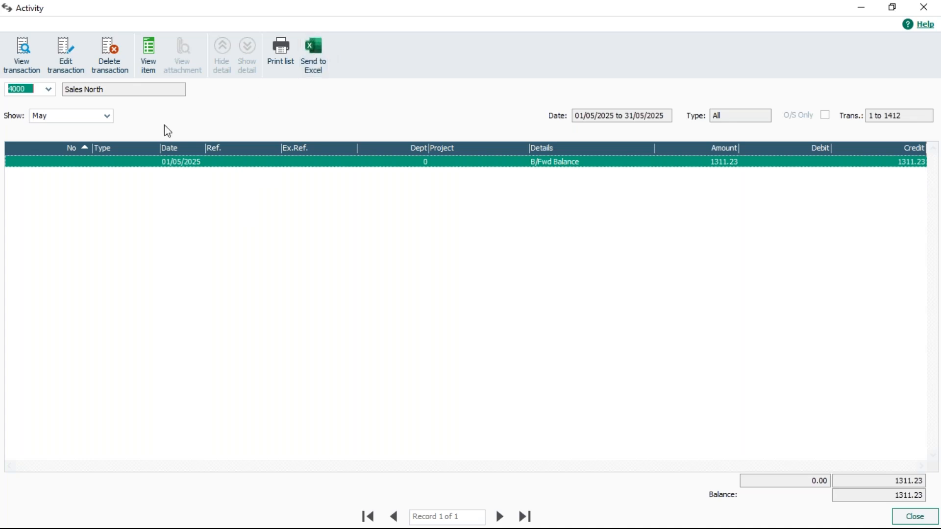
{"action": "left_click", "coordinate": [106, 115]}
{"action": "left_click", "coordinate": [108, 169]}
{"action": "left_click_drag", "start_coordinate": [107, 169], "coordinate": [107, 170]}
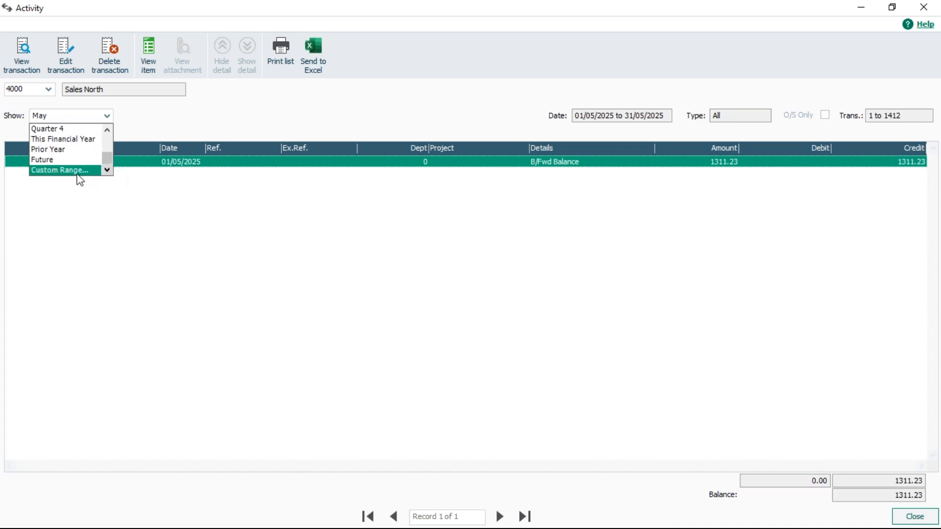
{"action": "left_click", "coordinate": [75, 172]}
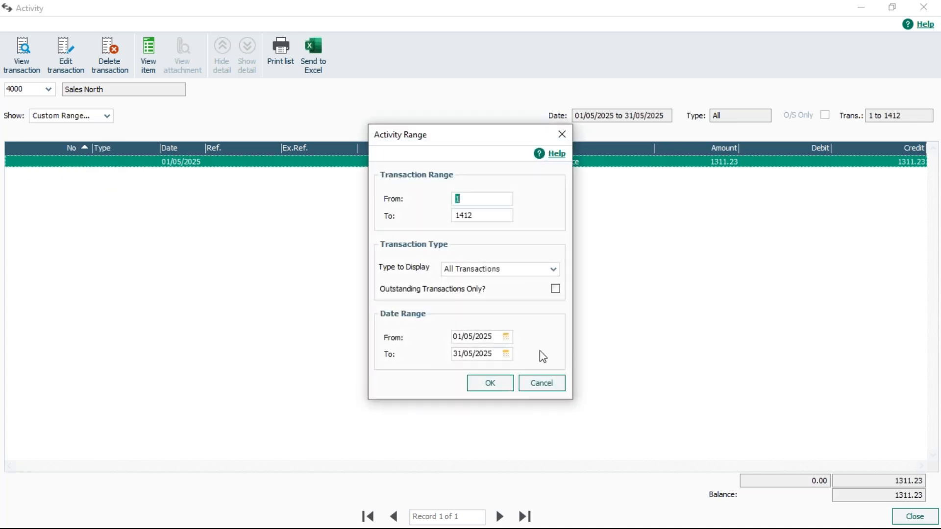
{"action": "left_click", "coordinate": [495, 336]}
{"action": "left_click_drag", "start_coordinate": [496, 336], "coordinate": [448, 336]}
{"action": "key", "text": "BackSpace"}
{"action": "type", "text": "01/01/1980"}
{"action": "left_click", "coordinate": [489, 385]}
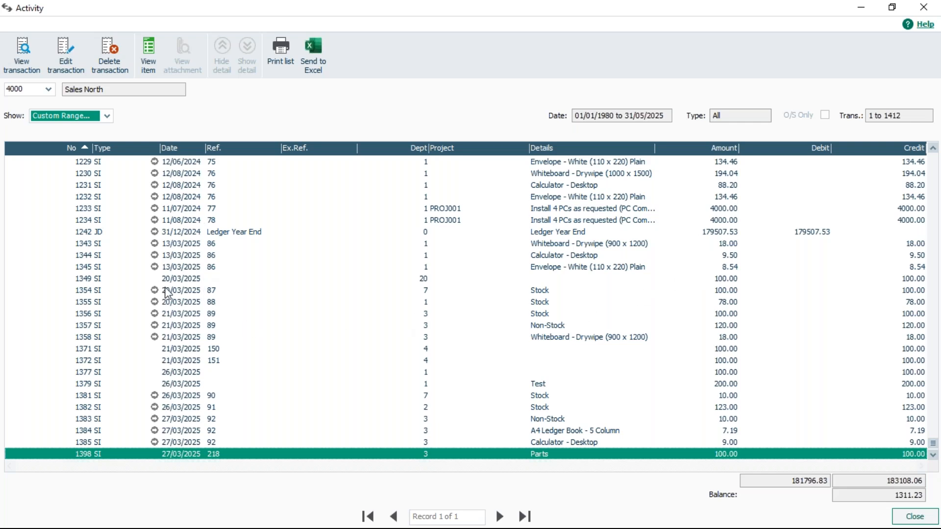
Export the Sales North activity to Excel, enlarge the workbook, and add filters to the header row
{"action": "left_click", "coordinate": [316, 48]}
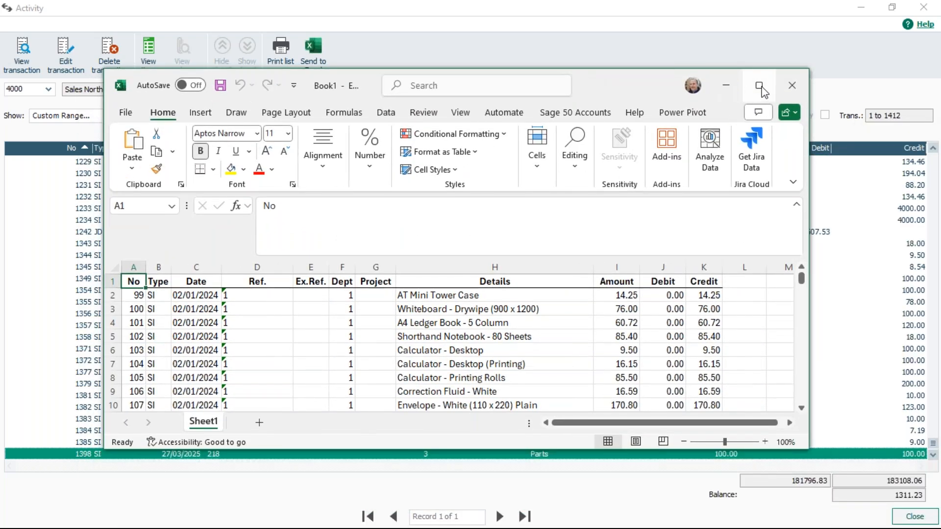
{"action": "left_click", "coordinate": [760, 89]}
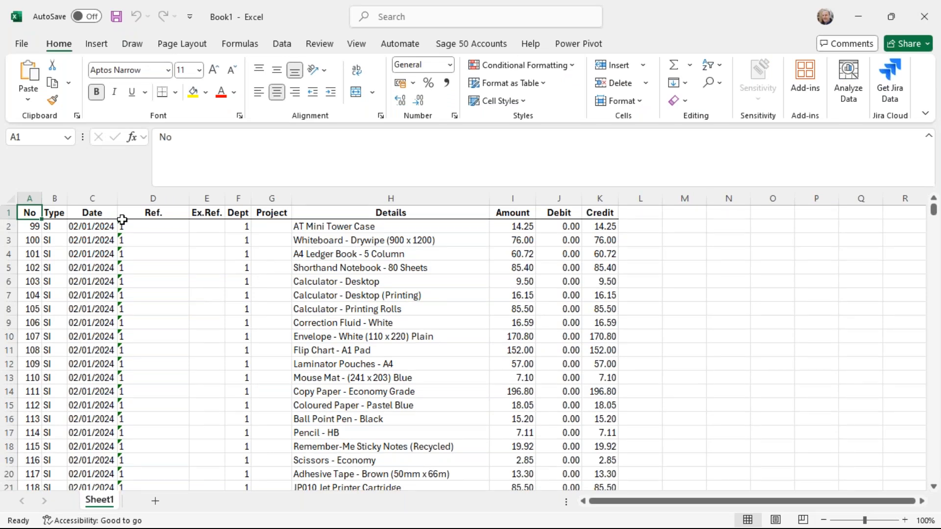
{"action": "left_click", "coordinate": [10, 211]}
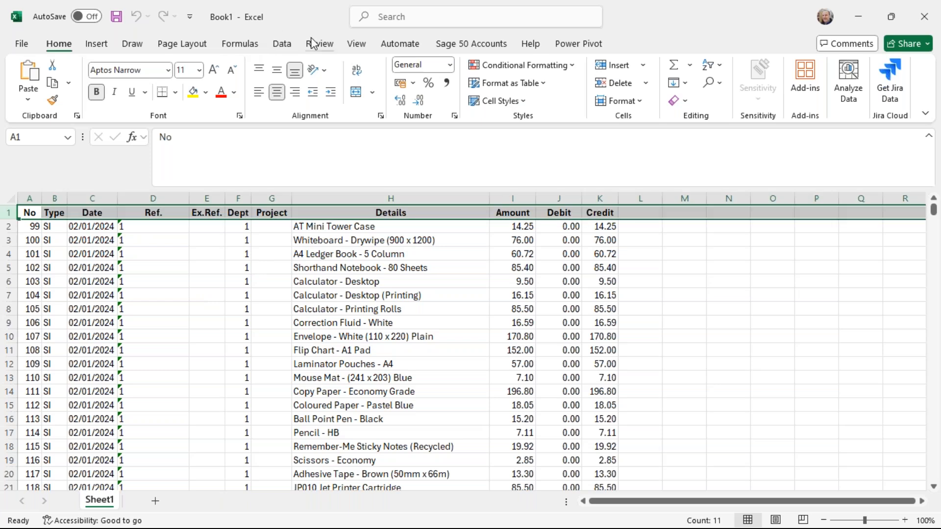
{"action": "left_click", "coordinate": [283, 45]}
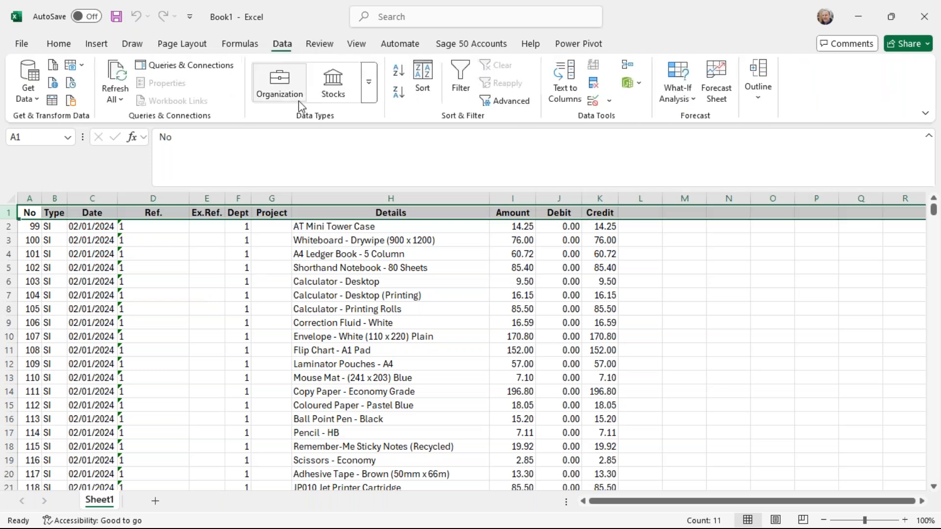
{"action": "left_click", "coordinate": [461, 72]}
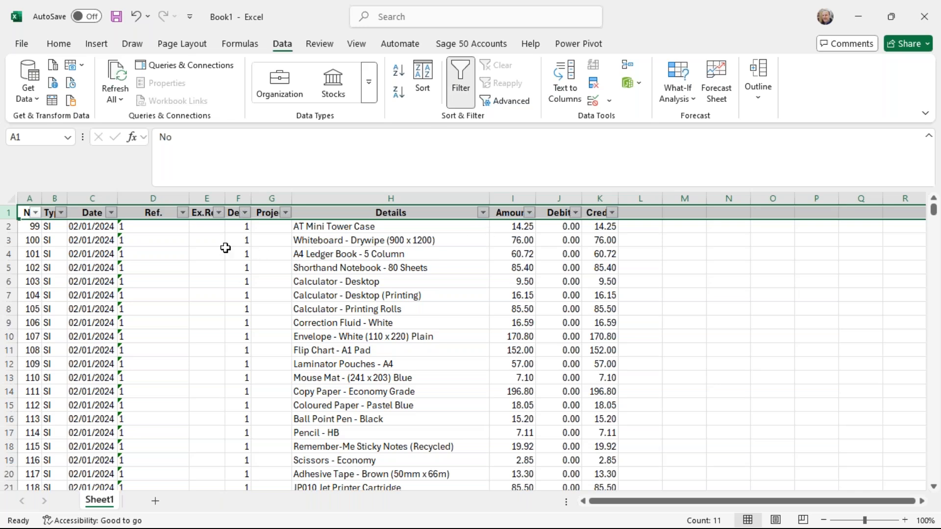
Filter the Dept column to show only department 1
{"action": "left_click", "coordinate": [244, 212]}
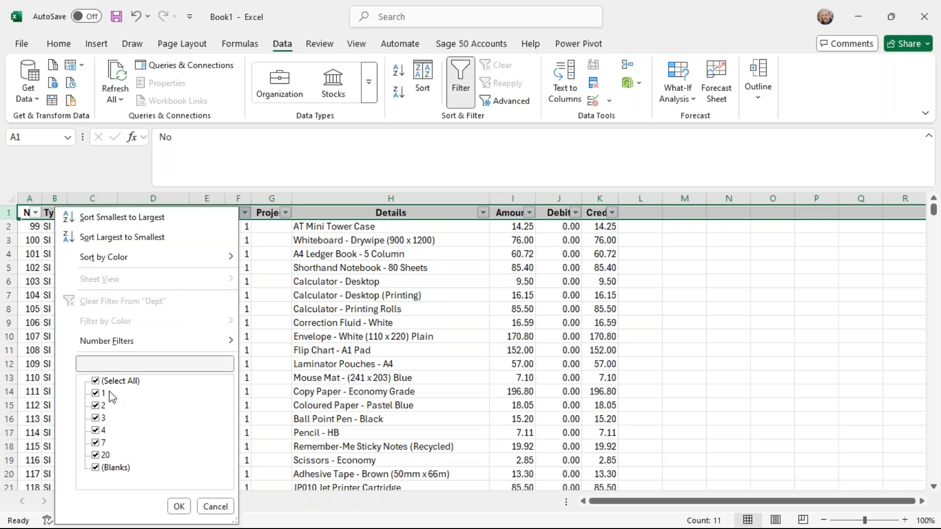
{"action": "left_click", "coordinate": [96, 380]}
{"action": "left_click", "coordinate": [95, 393]}
{"action": "left_click", "coordinate": [178, 506]}
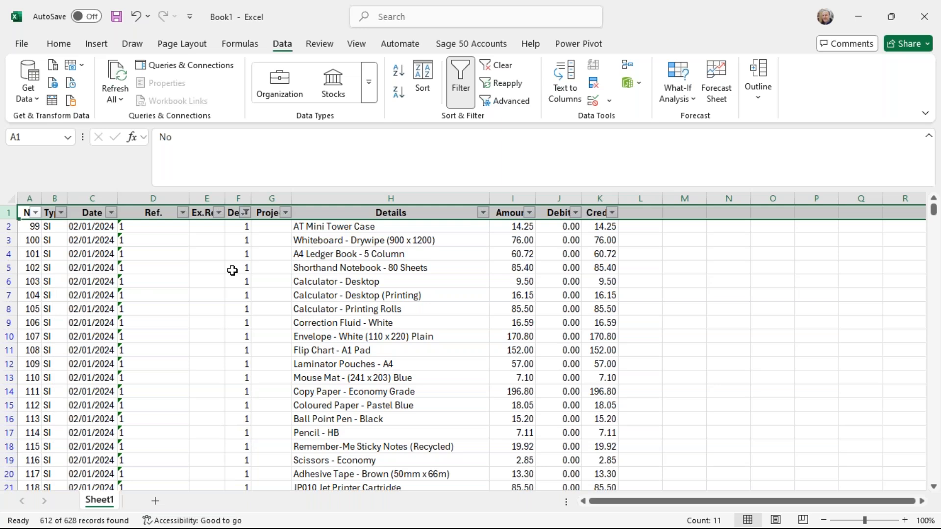
Close the workbook without saving, return to Sage 50 Accounts, and close the Activity window
{"action": "left_click", "coordinate": [924, 16]}
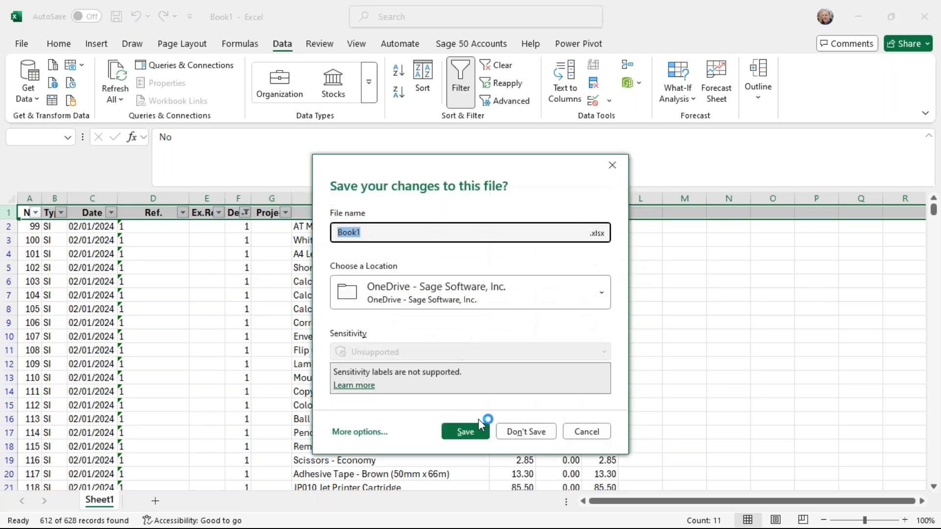
{"action": "left_click", "coordinate": [517, 431]}
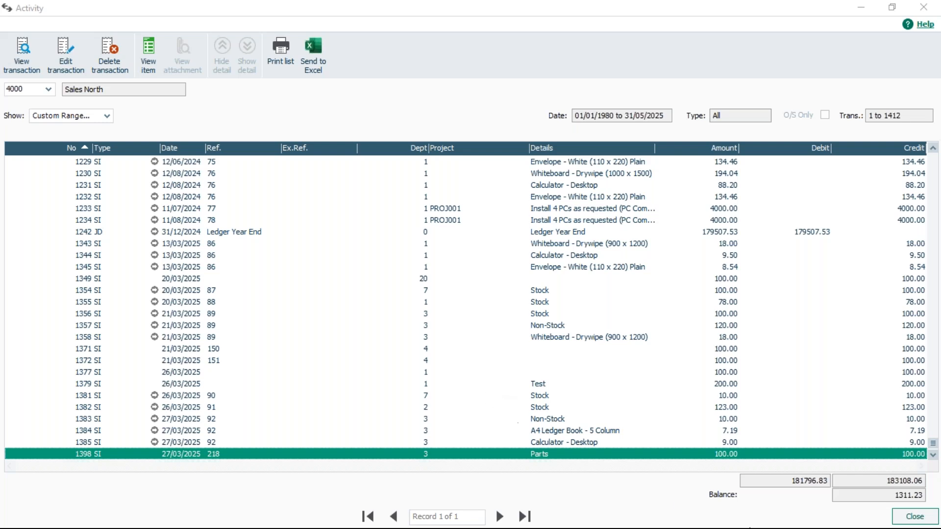
{"action": "left_click", "coordinate": [911, 520]}
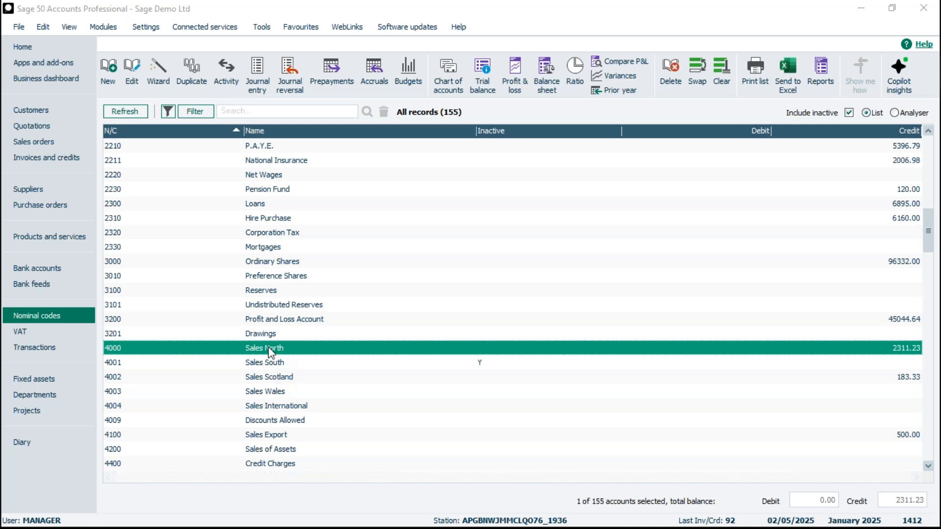
Select Sales North, Sales Scotland and Sales Export together, then reduce the selection to Sales North only
{"action": "left_click", "coordinate": [273, 379]}
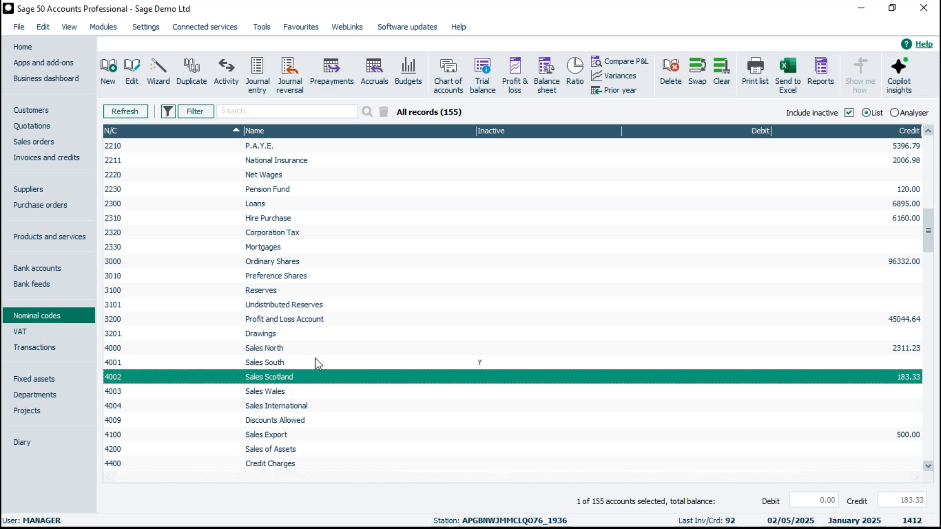
{"action": "left_click", "coordinate": [302, 349]}
{"action": "left_click", "coordinate": [303, 378]}
{"action": "left_click", "coordinate": [302, 349]}
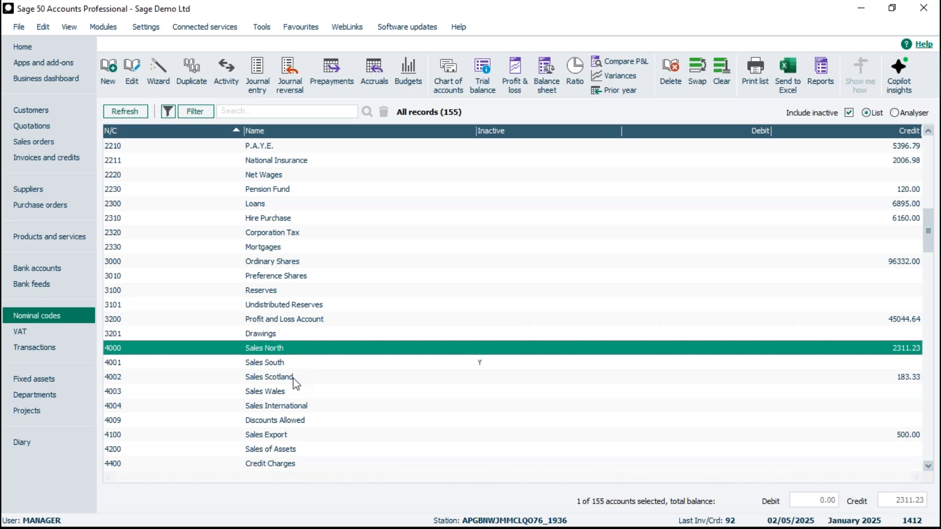
{"action": "left_click", "coordinate": [263, 377], "text": "ctrl"}
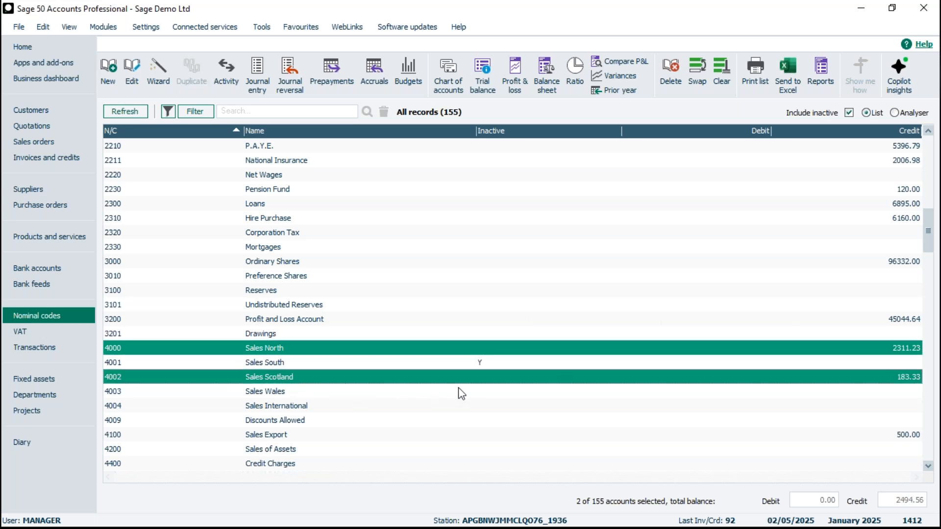
{"action": "left_click", "coordinate": [265, 436], "text": "ctrl"}
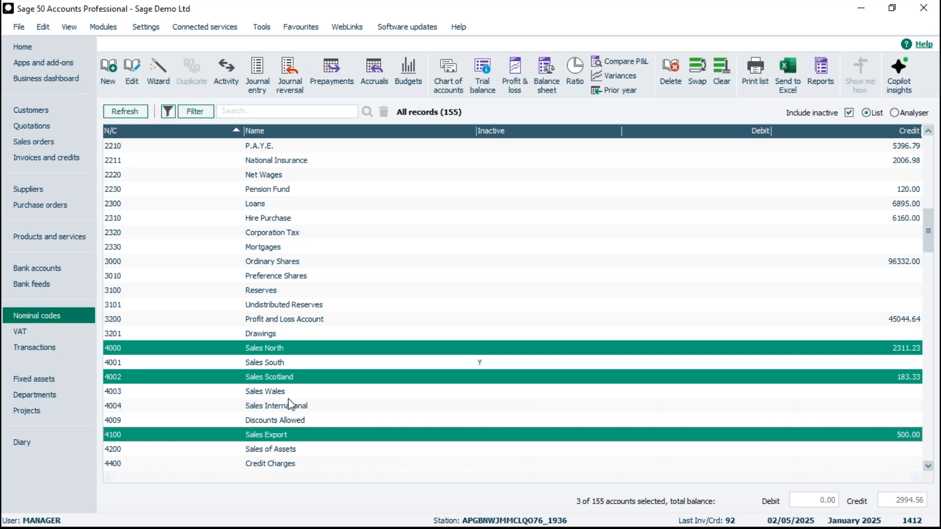
{"action": "left_click", "coordinate": [274, 321]}
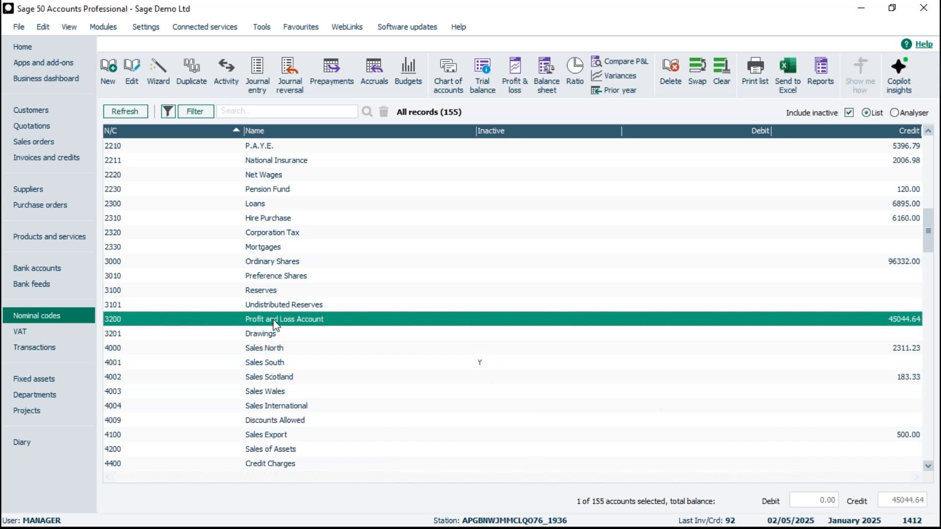
{"action": "left_click", "coordinate": [268, 351]}
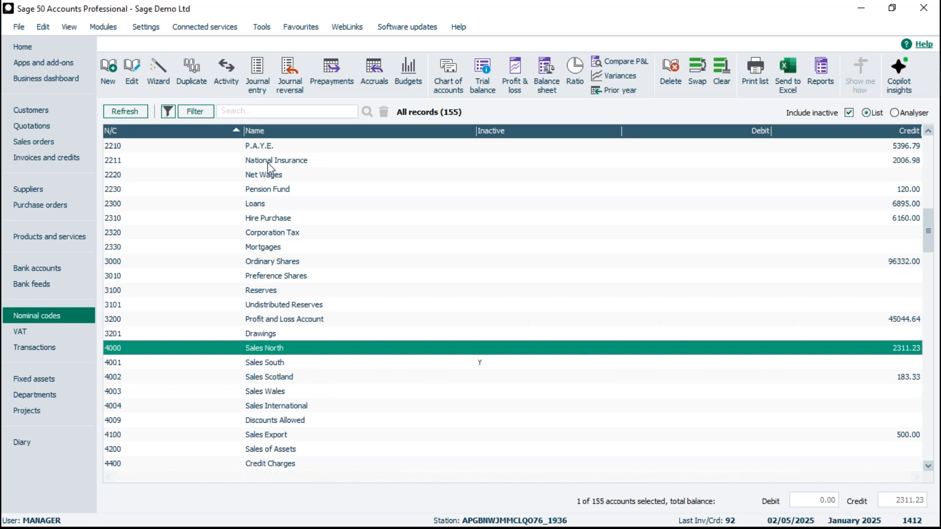
Change the list selection style in the program options to Sage selection style, closing the open windows
{"action": "left_click", "coordinate": [271, 28]}
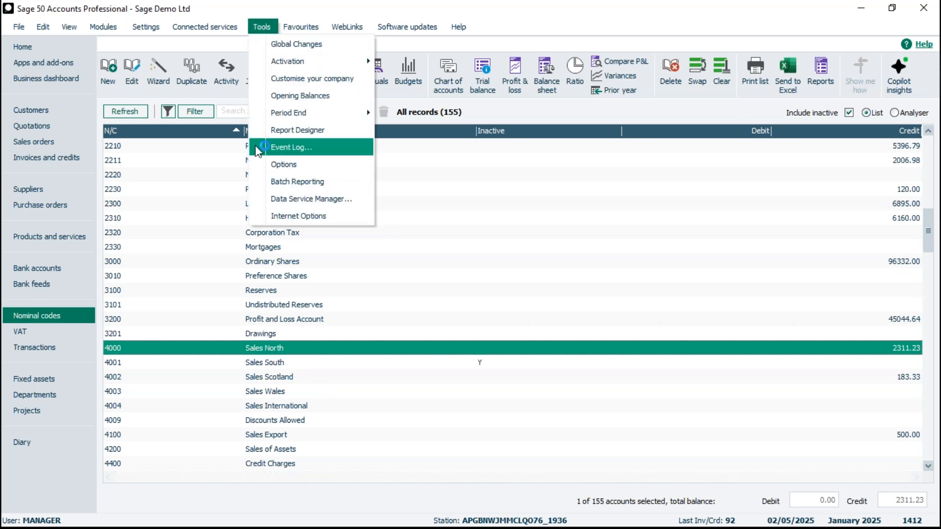
{"action": "left_click", "coordinate": [279, 167]}
{"action": "left_click", "coordinate": [510, 308]}
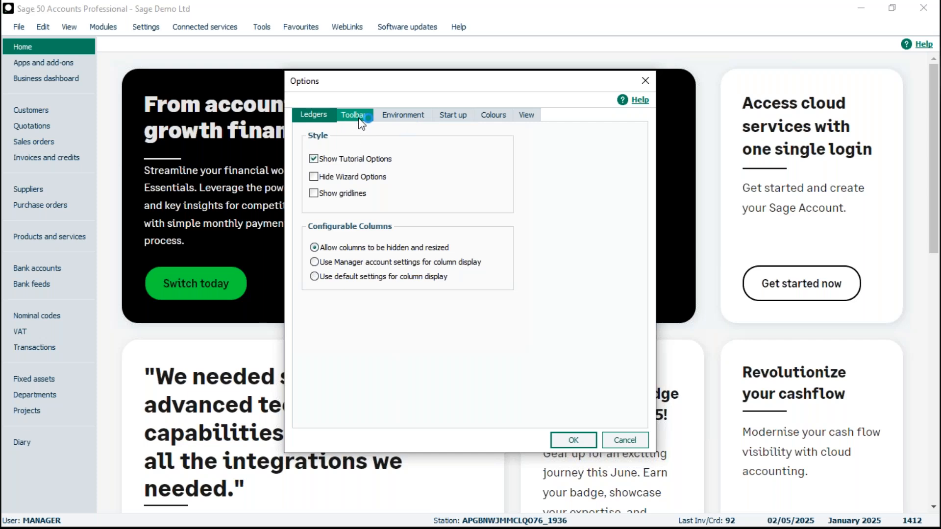
{"action": "left_click", "coordinate": [403, 116]}
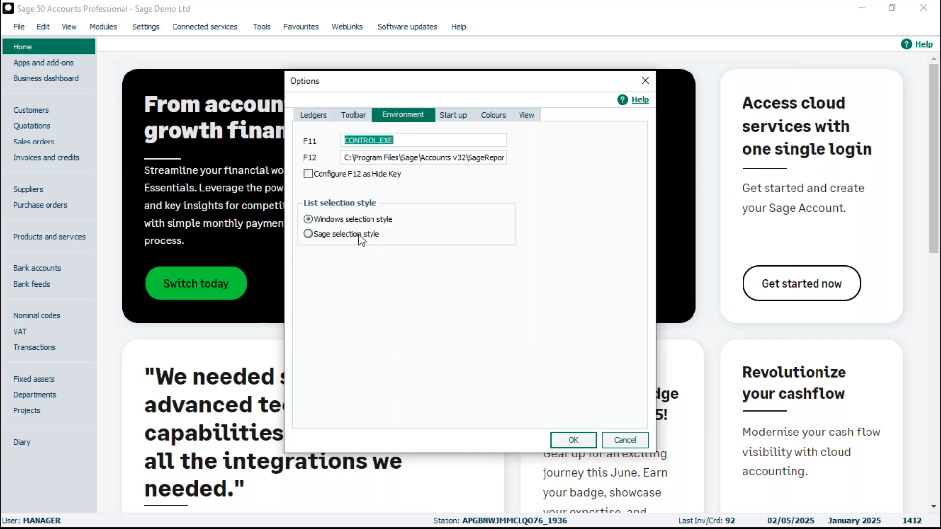
{"action": "left_click", "coordinate": [308, 235]}
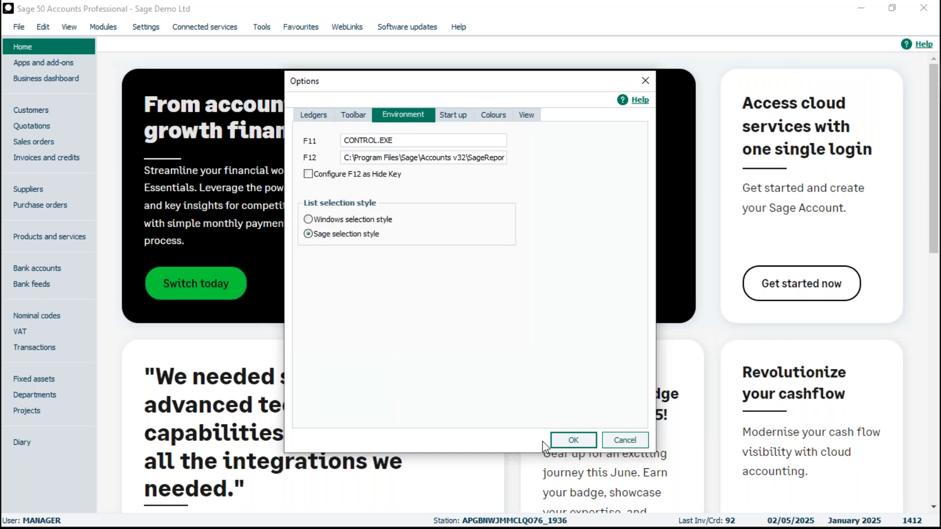
{"action": "left_click", "coordinate": [580, 440]}
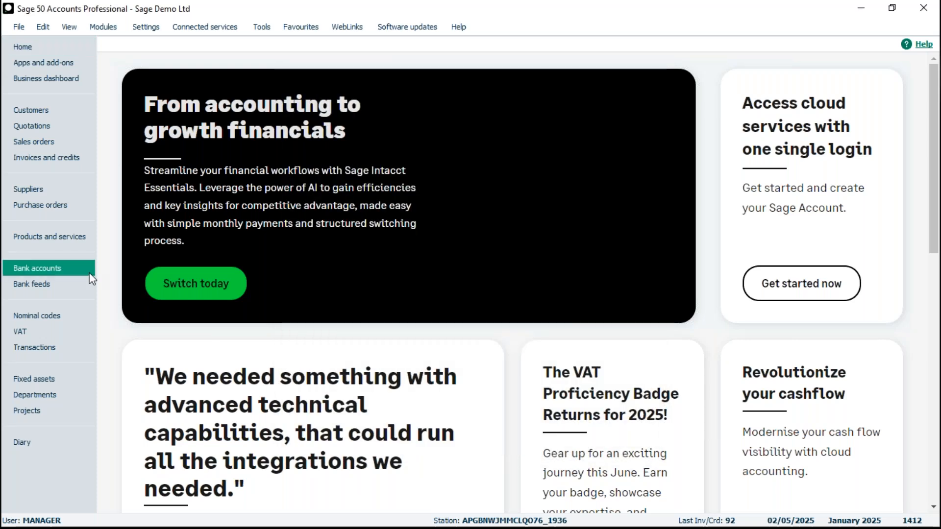
Reopen the nominal codes list and select 4000 Sales North, deselect it, and select it again
{"action": "left_click", "coordinate": [38, 316]}
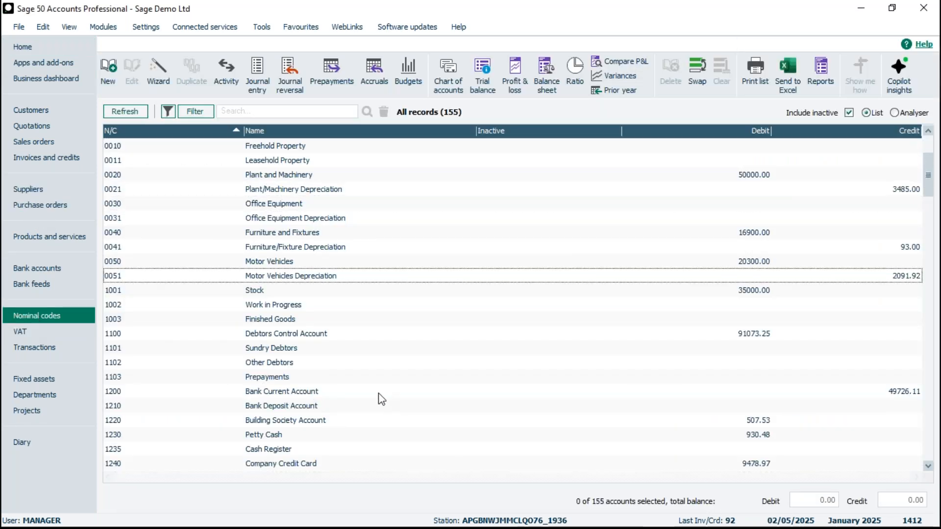
{"action": "scroll", "coordinate": [378, 398], "scroll_direction": "down", "scroll_amount": 1}
{"action": "scroll", "coordinate": [377, 399], "scroll_direction": "down", "scroll_amount": 12}
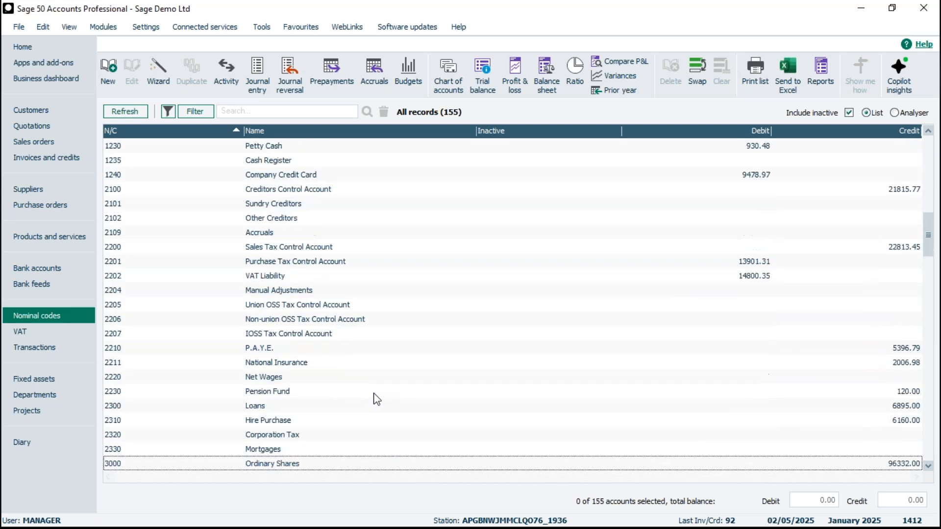
{"action": "scroll", "coordinate": [377, 400], "scroll_direction": "down", "scroll_amount": 1}
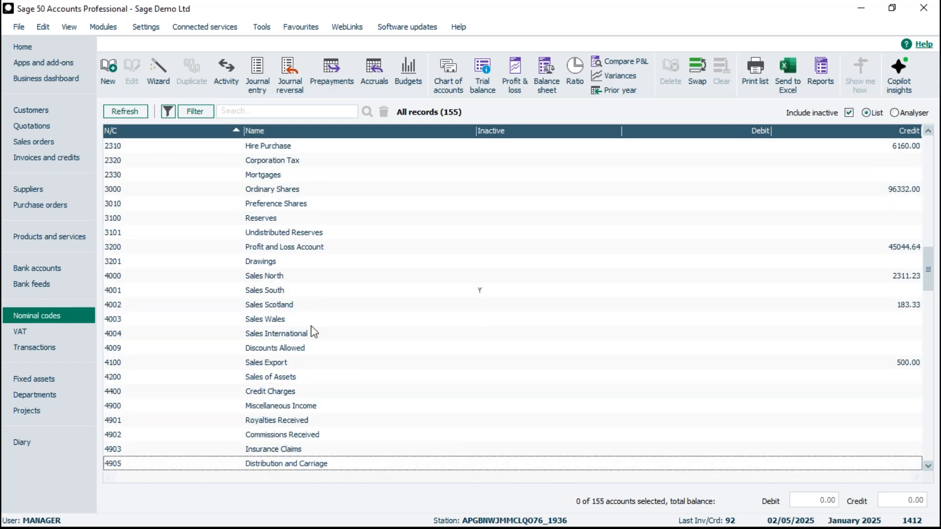
{"action": "left_click", "coordinate": [287, 278]}
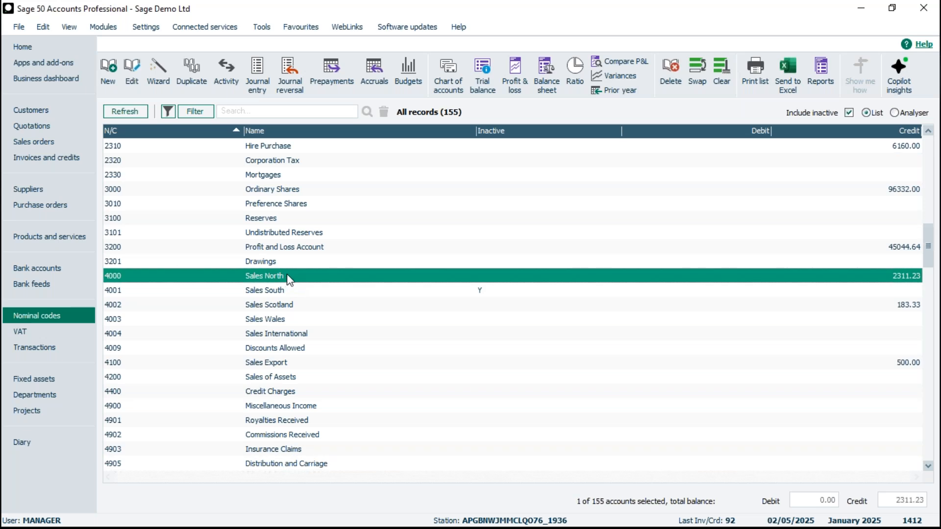
{"action": "left_click", "coordinate": [288, 278]}
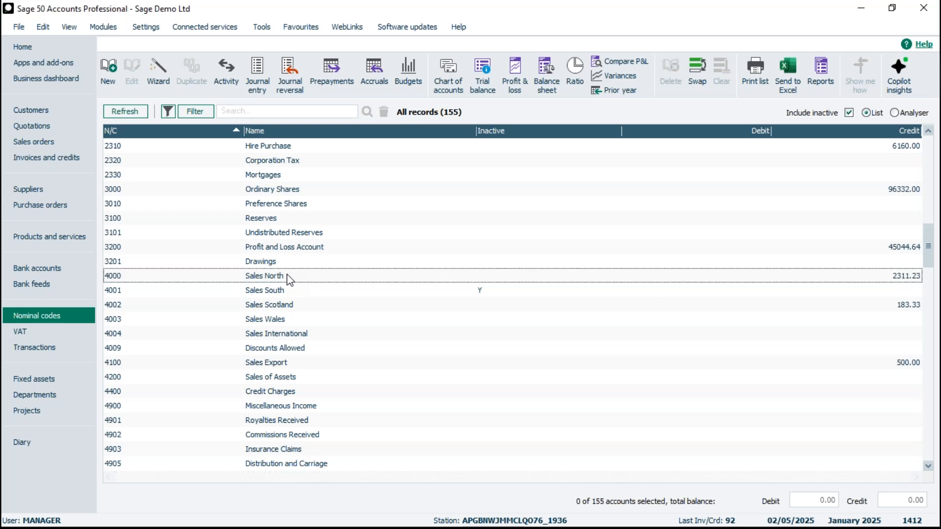
{"action": "left_click", "coordinate": [288, 278]}
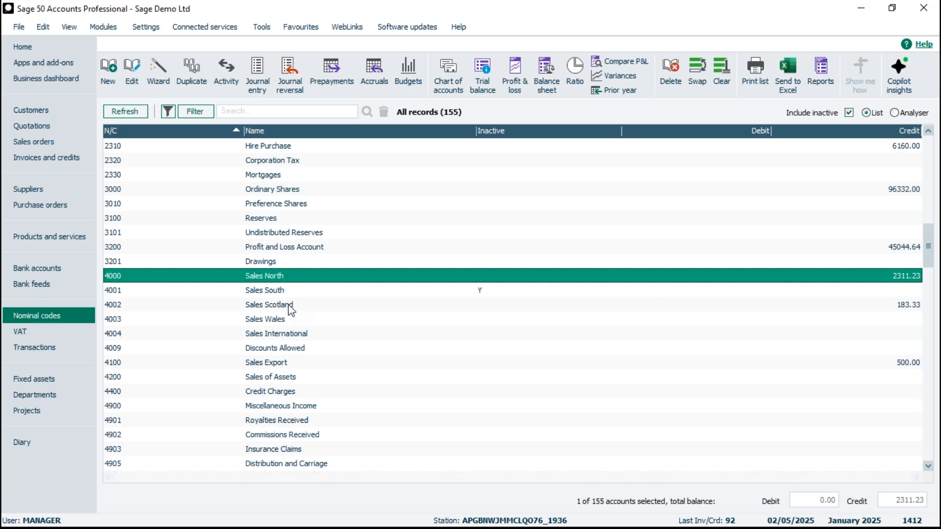
Add nominal codes 4002, 4901, 4001, 4200, 4009 and 4004 to the selection, then clear the whole selection
{"action": "left_click", "coordinate": [290, 306]}
{"action": "left_click", "coordinate": [328, 421], "text": "ctrl"}
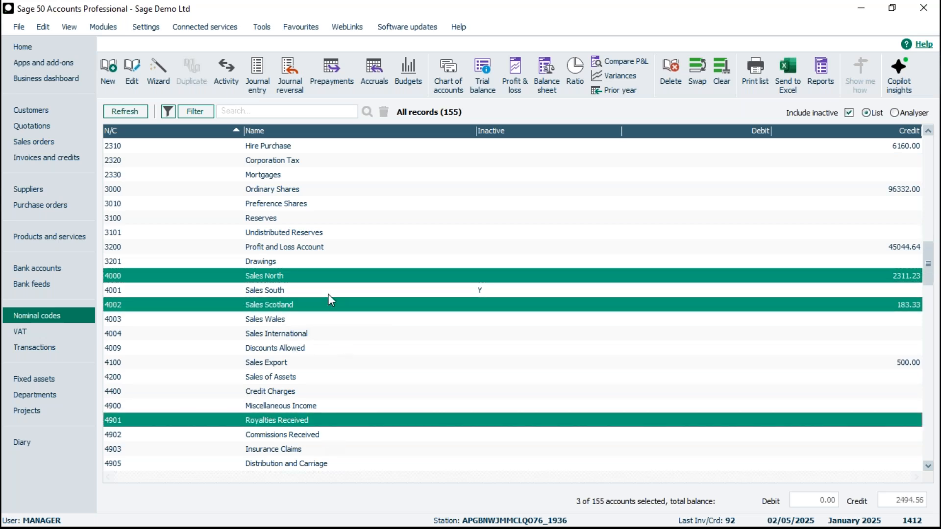
{"action": "left_click", "coordinate": [328, 290], "text": "ctrl"}
{"action": "left_click", "coordinate": [367, 378], "text": "ctrl"}
{"action": "left_click", "coordinate": [379, 349], "text": "ctrl"}
{"action": "left_click", "coordinate": [381, 335], "text": "ctrl"}
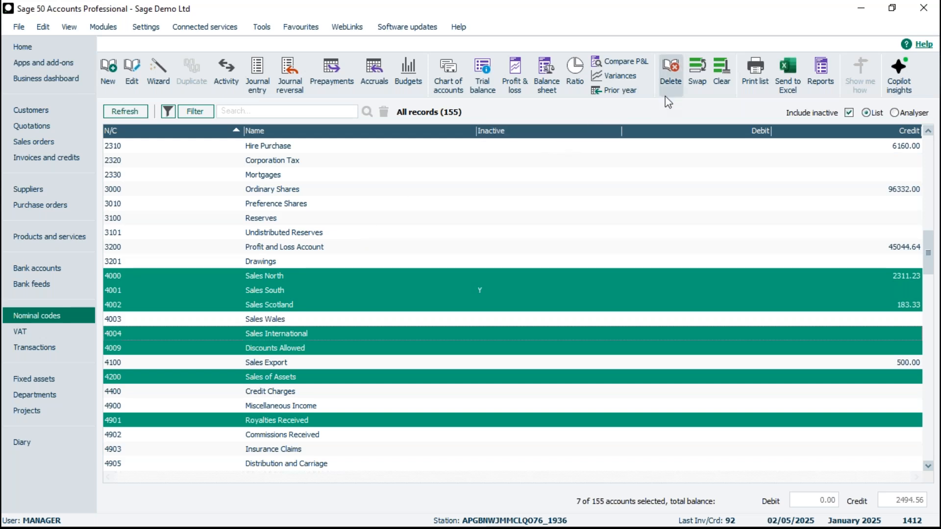
{"action": "left_click", "coordinate": [724, 68]}
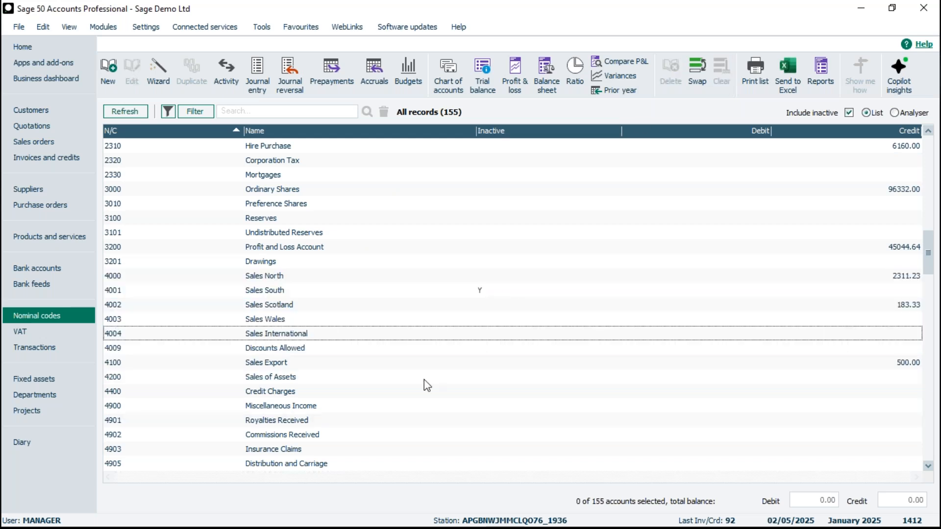
{"action": "double_click", "coordinate": [301, 334]}
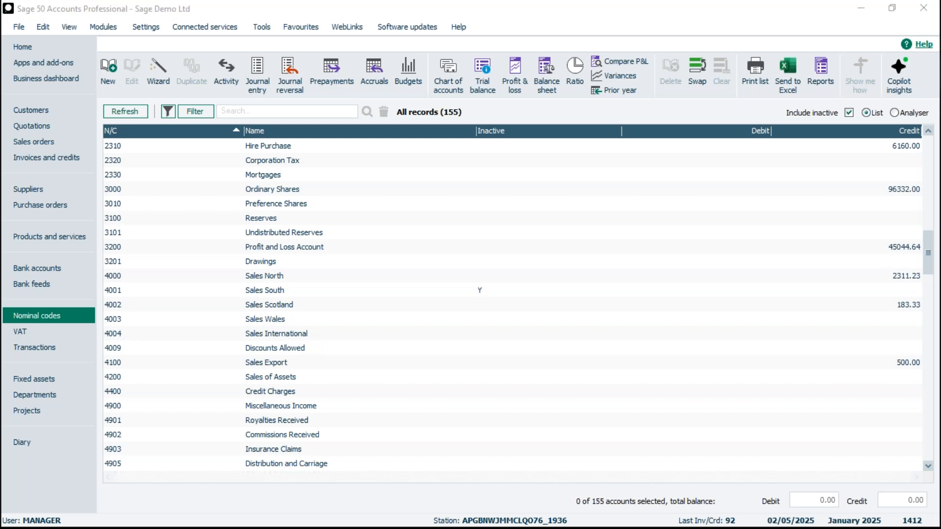